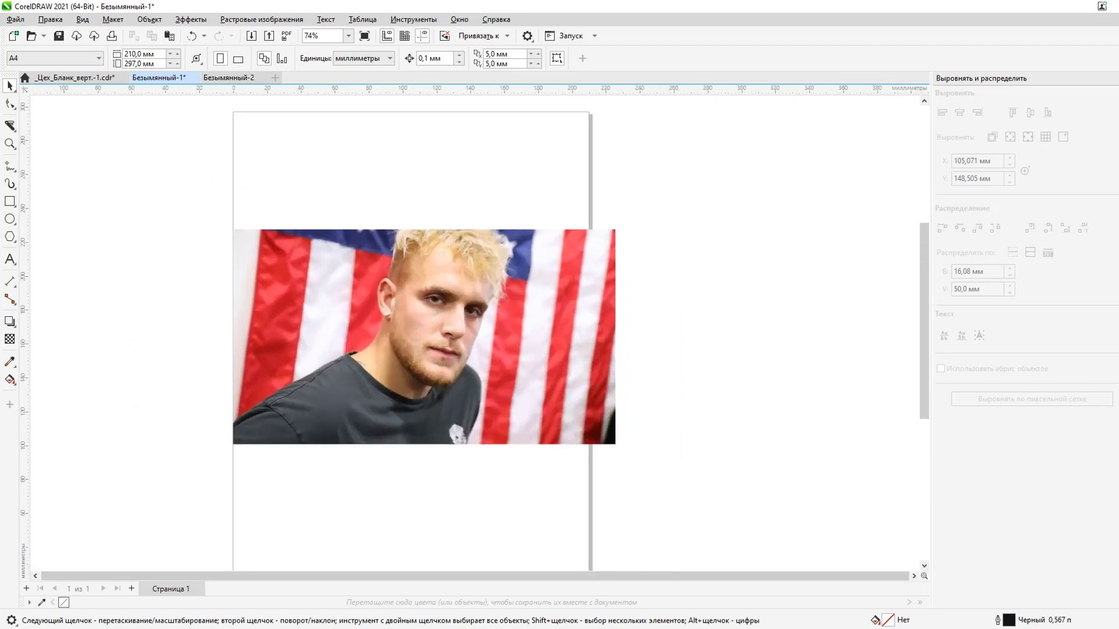
# Trace the first eyebrow with B-spline points along its curve and top edge.
pyautogui.click(59, 215)
pyautogui.scroll(5, 412, 248)
pyautogui.scroll(3, 434, 288)
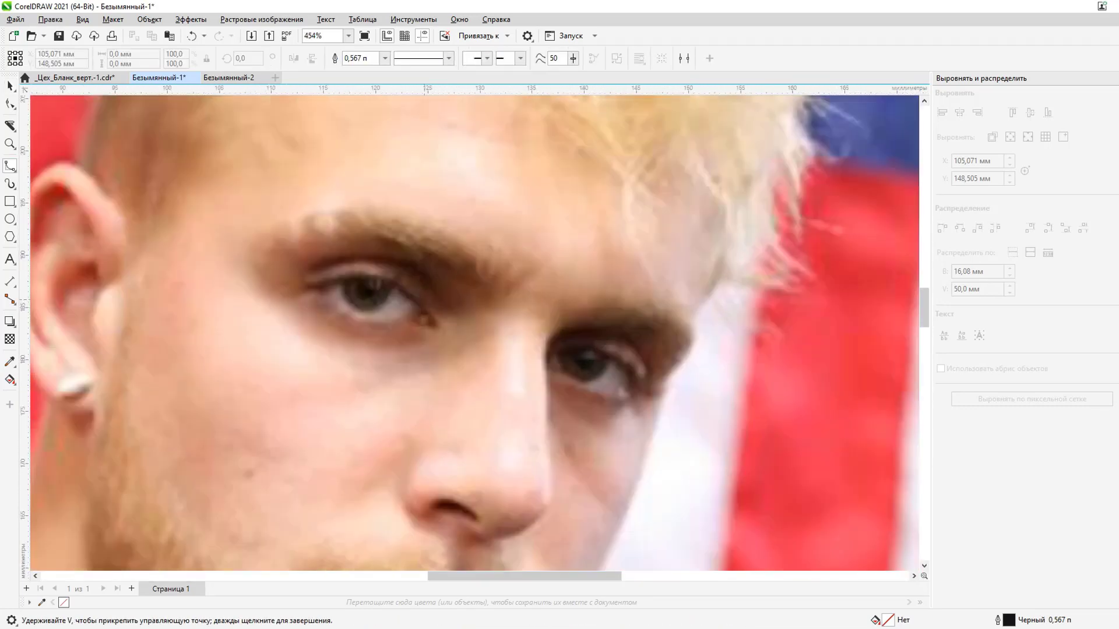
pyautogui.click(457, 312)
pyautogui.click(522, 280)
pyautogui.click(540, 266)
pyautogui.click(520, 250)
pyautogui.click(506, 254)
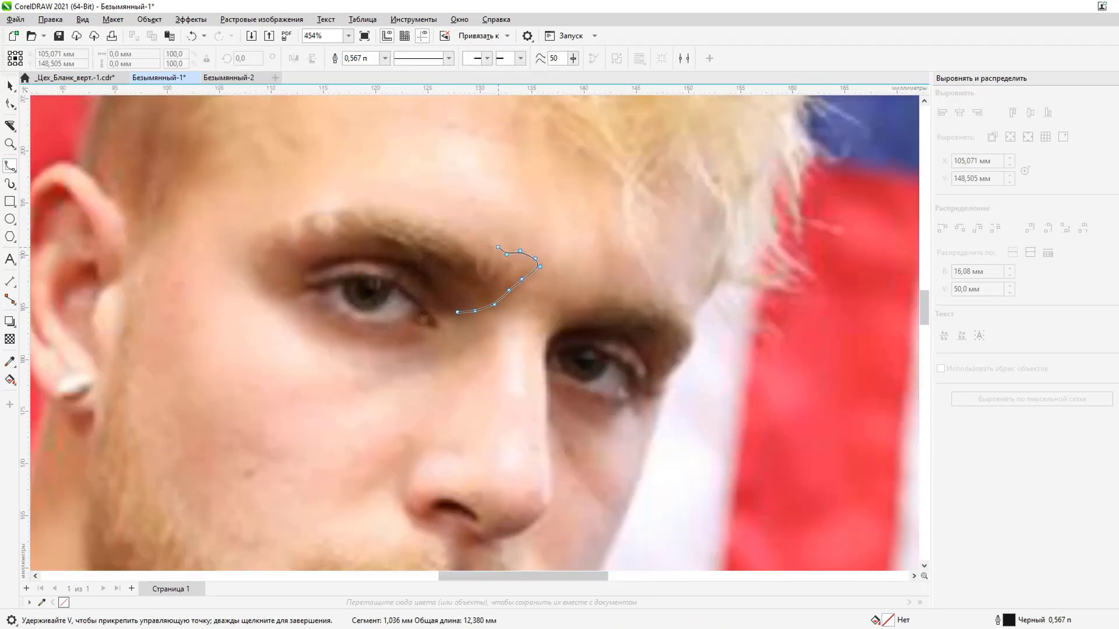
pyautogui.click(454, 236)
pyautogui.click(433, 224)
pyautogui.click(407, 213)
pyautogui.click(362, 209)
pyautogui.click(327, 210)
pyautogui.click(287, 224)
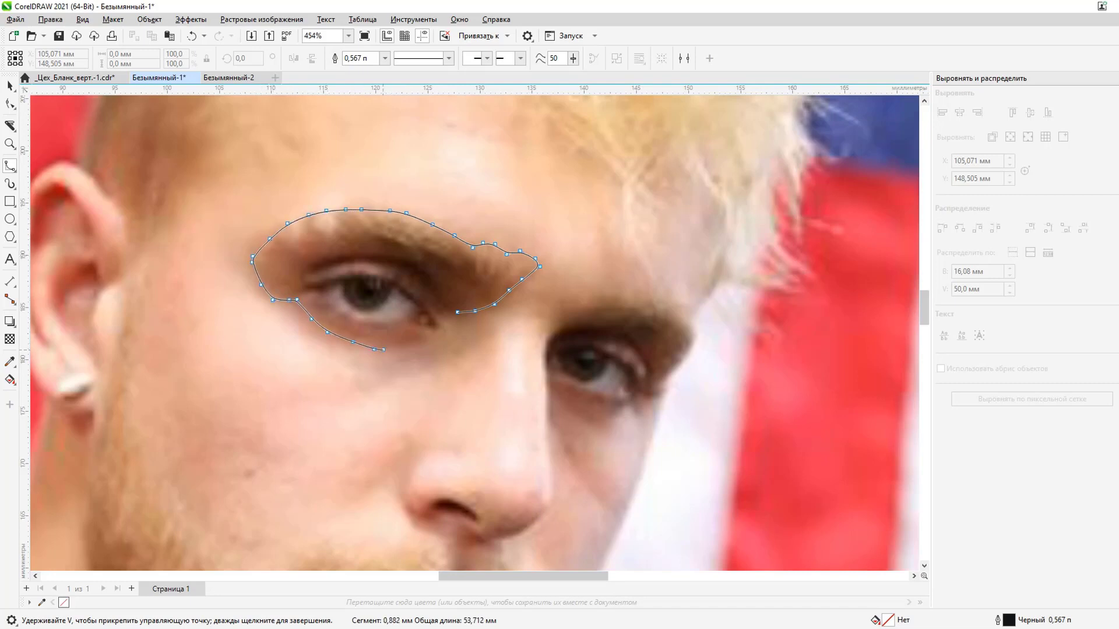
# Extend the outline beneath the eye and finish the black eye-and-brow shape.
pyautogui.click(434, 338)
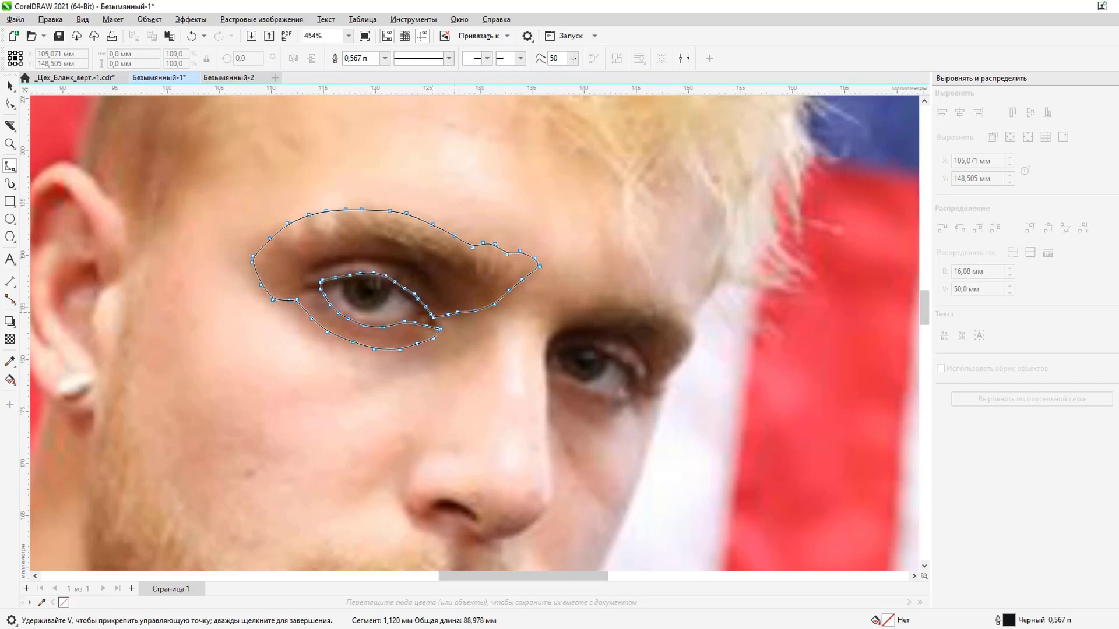
pyautogui.doubleClick(440, 330)
pyautogui.scroll(-2, 452, 315)
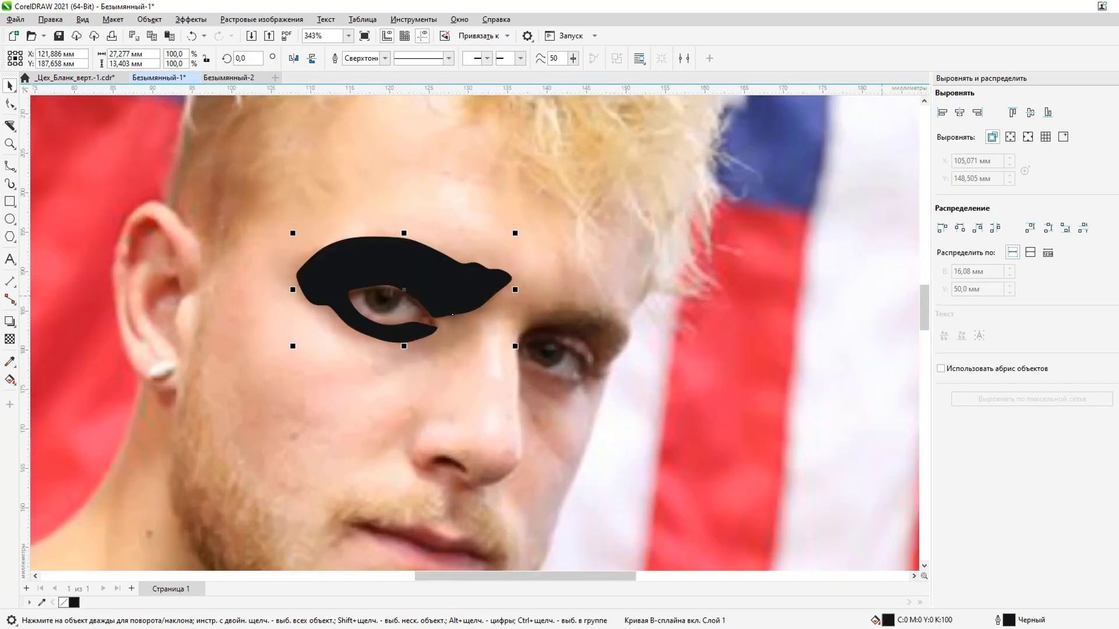
pyautogui.scroll(2, 142, 249)
# Draw a closed B-spline pupil shape around the iris of the first eye.
pyautogui.press('space')
pyautogui.scroll(2, 285, 280)
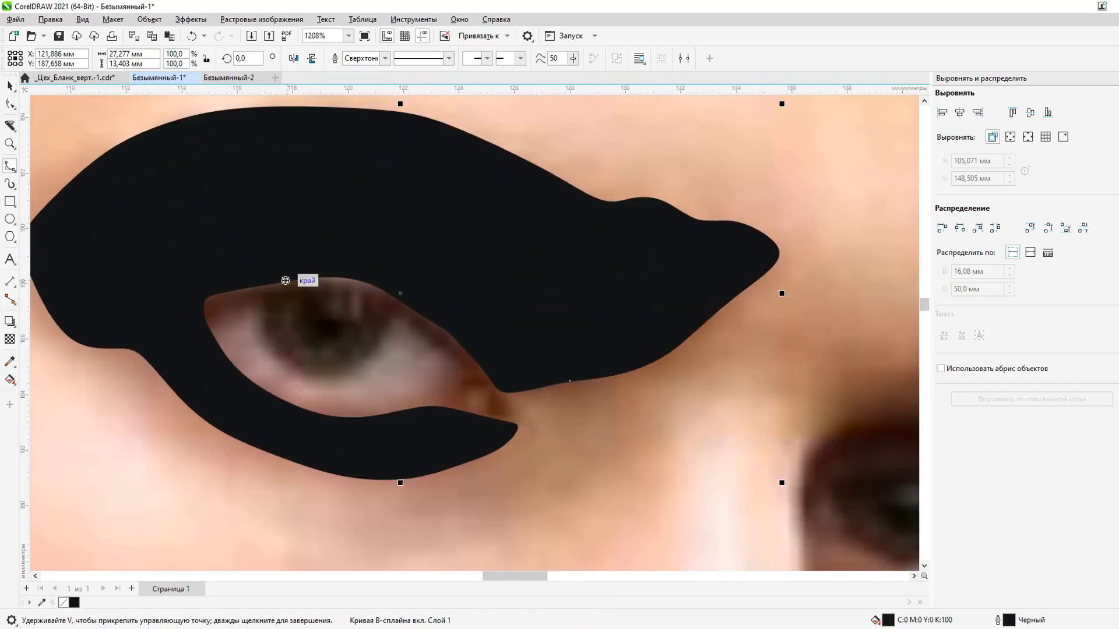
pyautogui.click(260, 277)
pyautogui.click(260, 325)
pyautogui.click(276, 355)
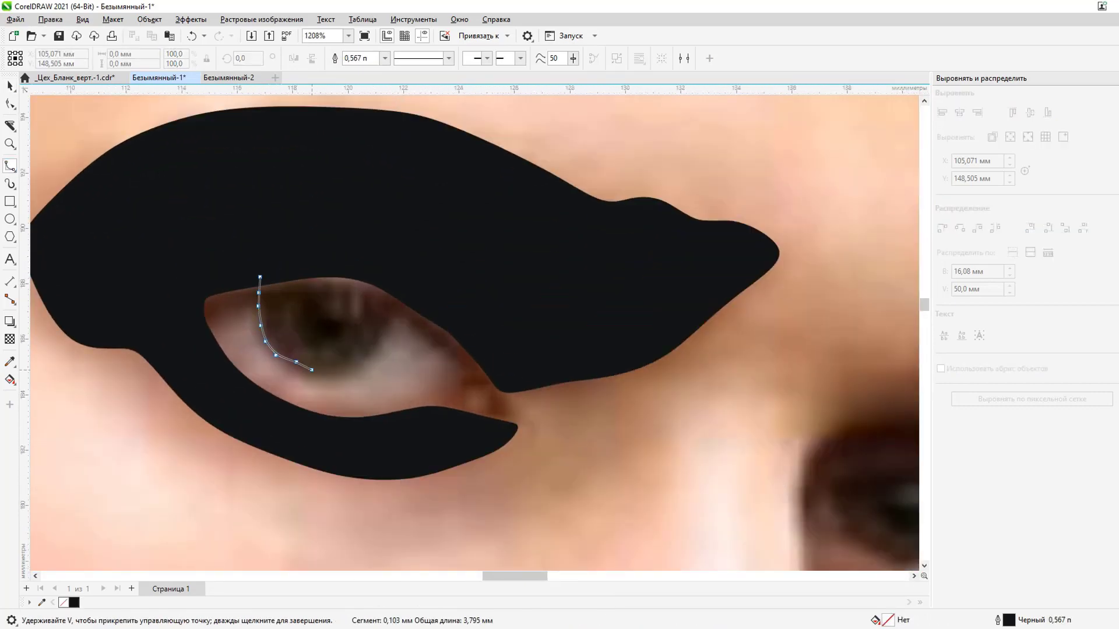
pyautogui.click(336, 371)
pyautogui.click(388, 333)
pyautogui.click(430, 313)
pyautogui.click(436, 273)
pyautogui.click(374, 230)
pyautogui.click(286, 250)
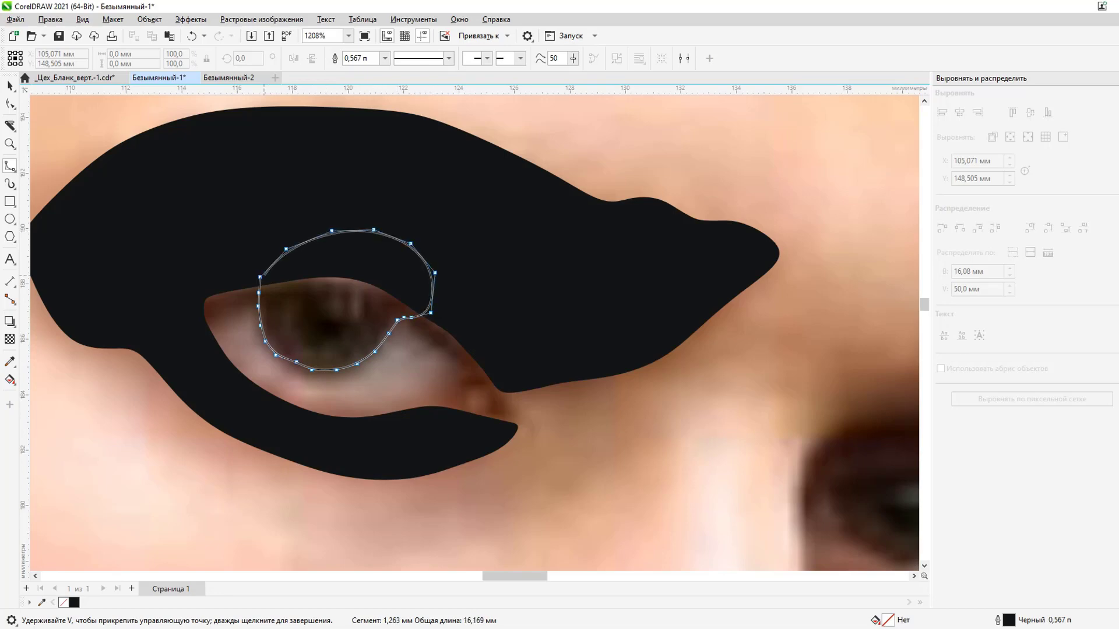
pyautogui.click(259, 277)
pyautogui.scroll(-4, 474, 321)
pyautogui.scroll(2, 475, 321)
pyautogui.scroll(1, 474, 321)
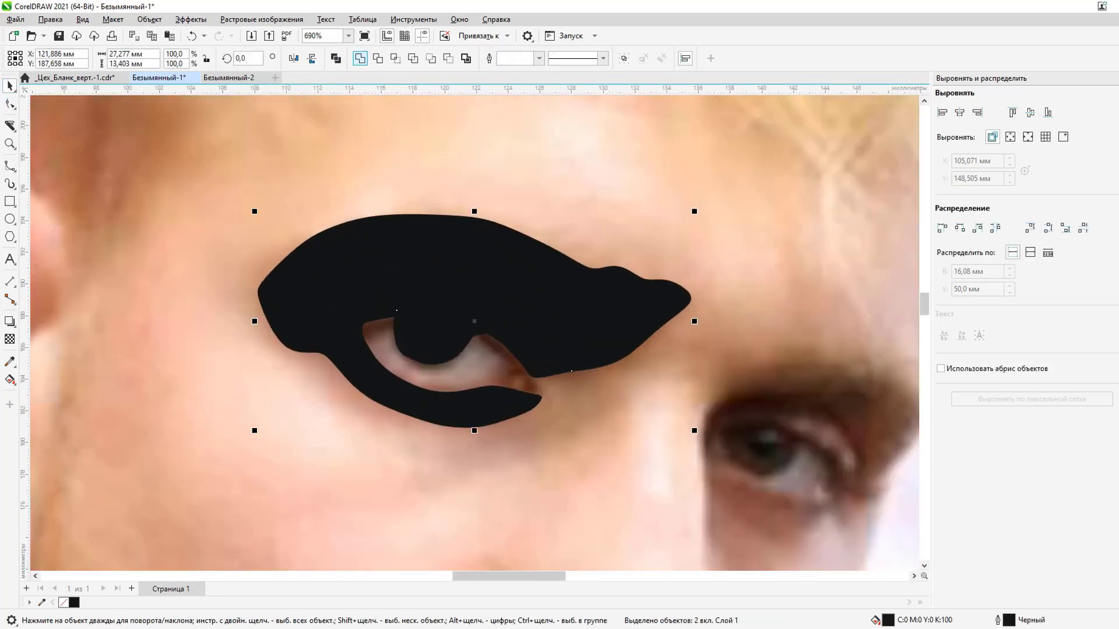
pyautogui.scroll(-4, 474, 321)
# Trace the second eyebrow from the inner eye corner to its outer end.
pyautogui.scroll(3, 315, 292)
pyautogui.press('space')
pyautogui.scroll(1, 314, 291)
pyautogui.click(312, 318)
pyautogui.click(309, 293)
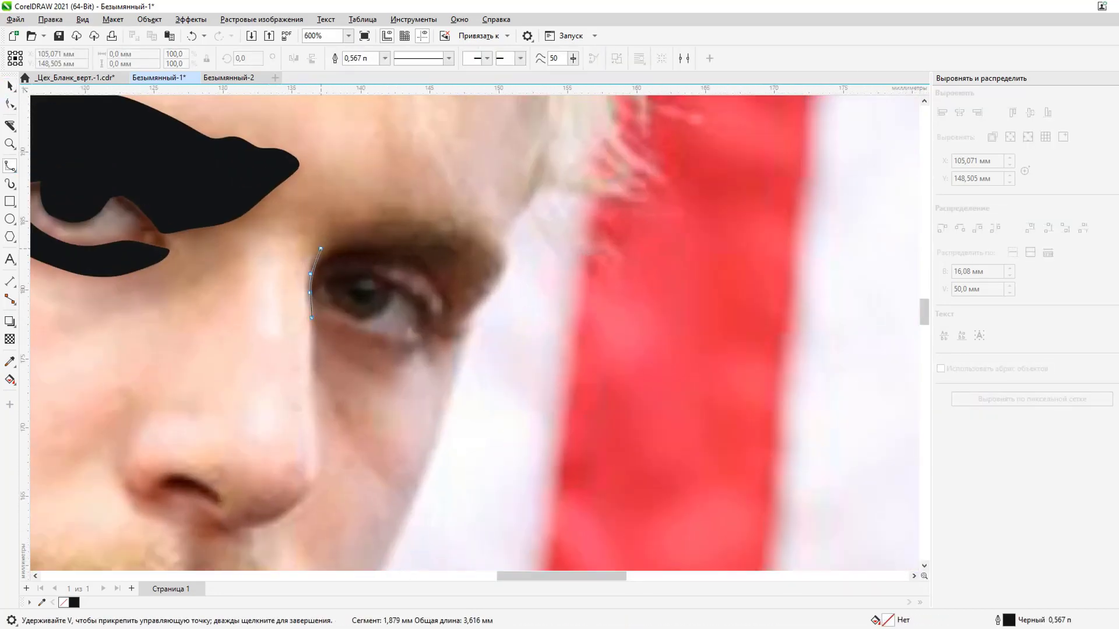
pyautogui.click(321, 249)
pyautogui.click(342, 231)
pyautogui.click(366, 219)
pyautogui.click(383, 211)
pyautogui.click(462, 212)
pyautogui.click(488, 222)
pyautogui.click(503, 236)
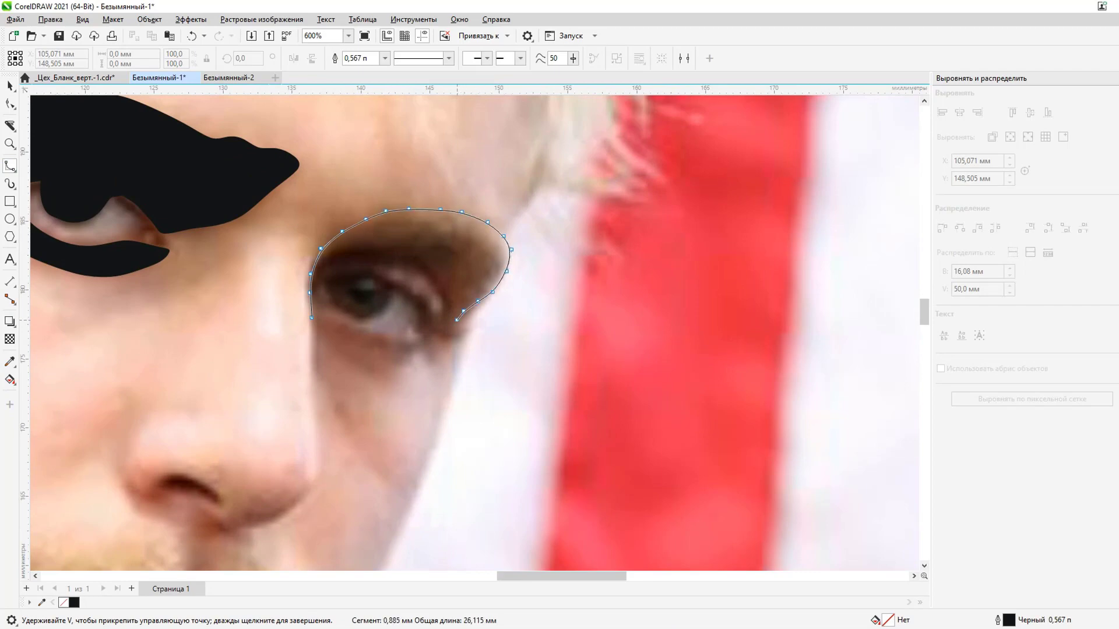
# Trace around the second eye's outer corner, lower lid and bottom edge, finishing the outline.
pyautogui.click(455, 329)
pyautogui.click(444, 334)
pyautogui.click(431, 327)
pyautogui.click(372, 315)
pyautogui.click(363, 315)
pyautogui.click(349, 313)
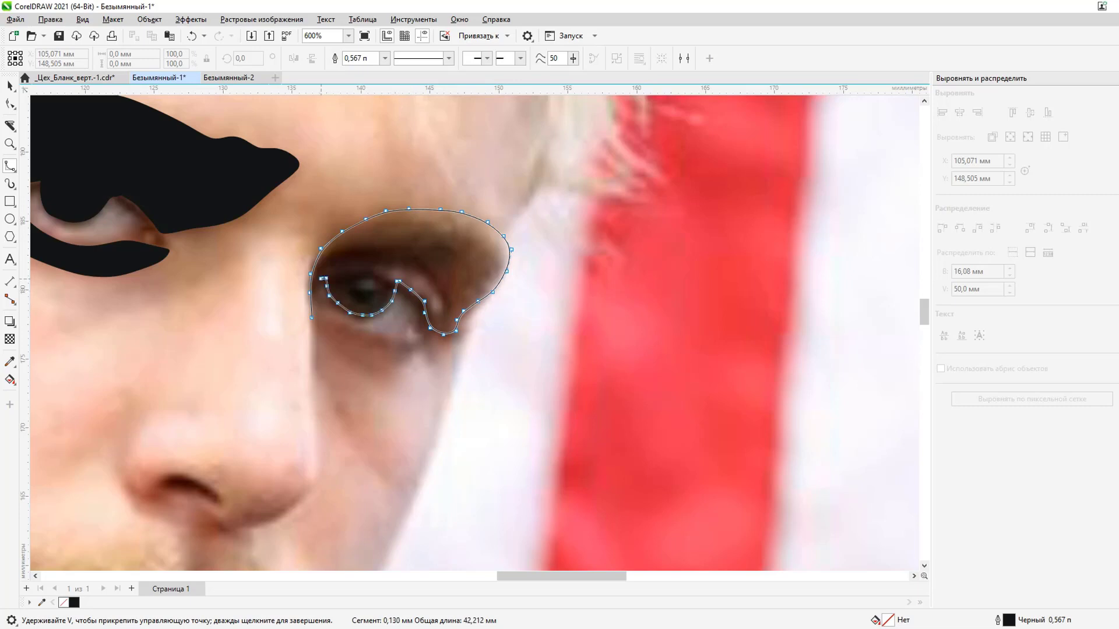
pyautogui.click(321, 280)
pyautogui.click(338, 339)
pyautogui.click(352, 345)
pyautogui.click(412, 348)
pyautogui.click(362, 370)
pyautogui.doubleClick(313, 338)
# Fill the second eye-and-brow shape black.
pyautogui.scroll(-8, 313, 338)
pyautogui.click(74, 603)
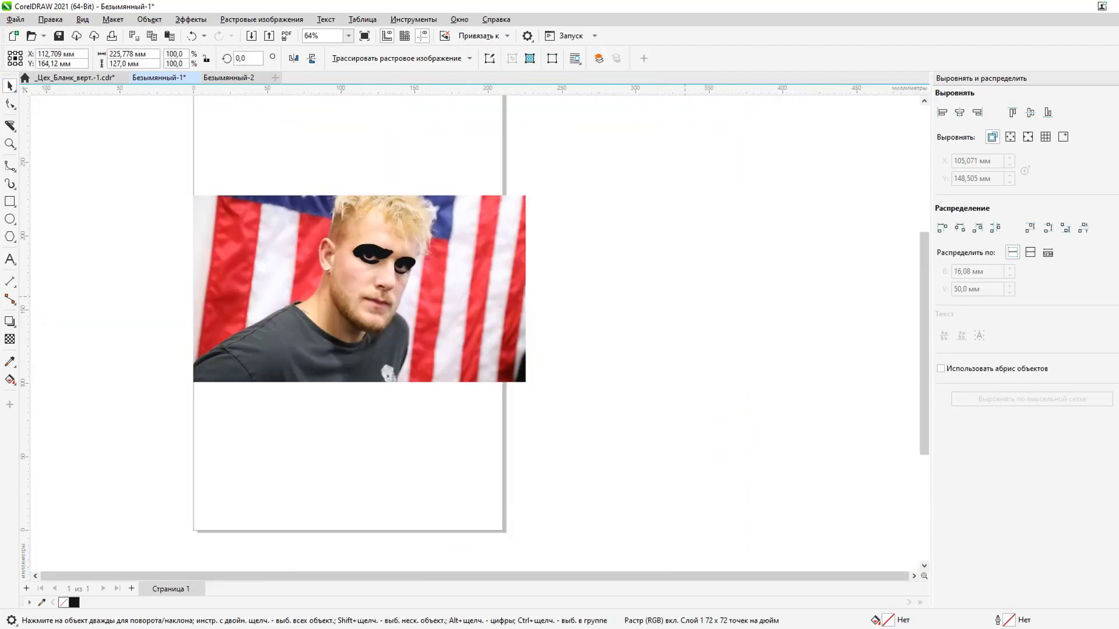
pyautogui.click(10, 165)
pyautogui.scroll(10, 276, 356)
# Trace the nostril curve as a black shape.
pyautogui.click(277, 356)
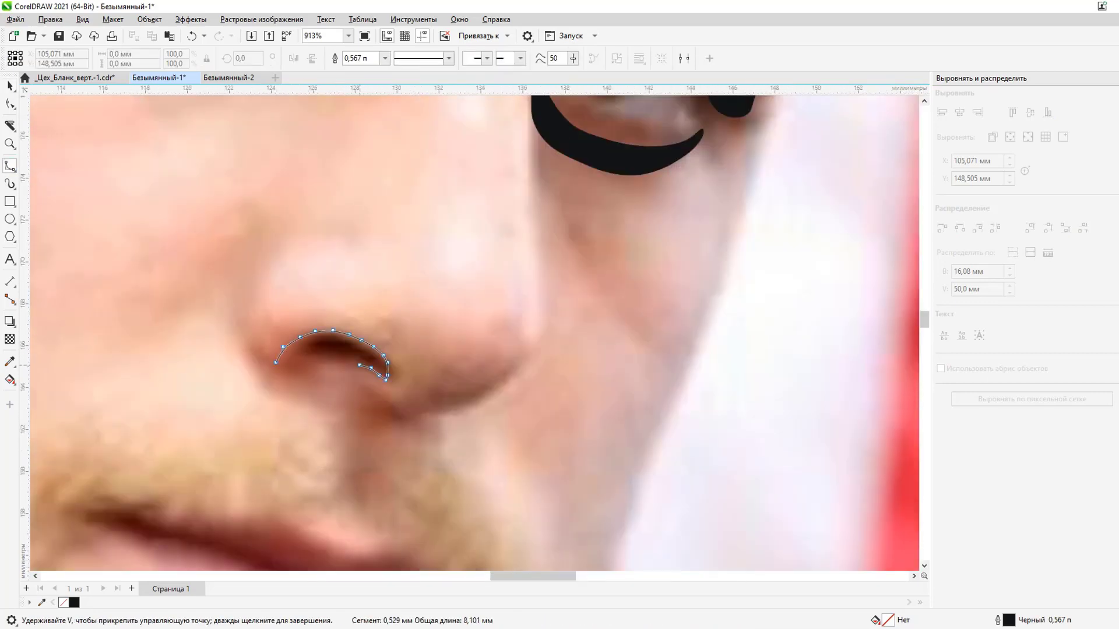
pyautogui.doubleClick(359, 366)
pyautogui.scroll(-3, 311, 325)
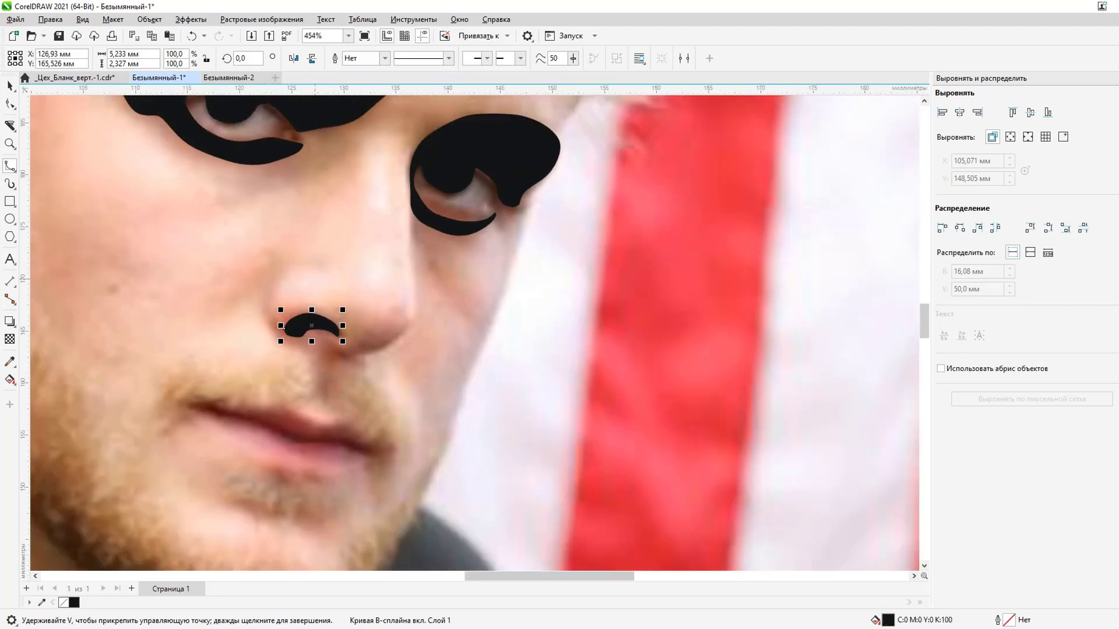
pyautogui.scroll(-3, 312, 332)
pyautogui.scroll(3, 304, 306)
pyautogui.scroll(3, 291, 292)
pyautogui.scroll(2, 302, 285)
# Outline the shadow under the nostril as a closed shape filled black.
pyautogui.click(302, 284)
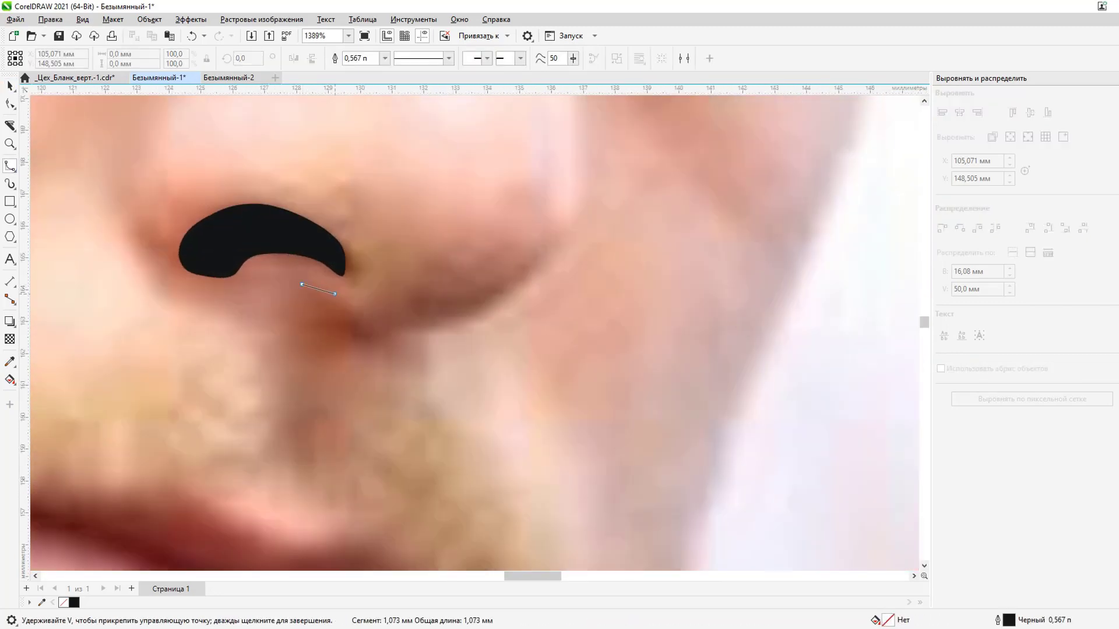
pyautogui.click(341, 300)
pyautogui.click(375, 334)
pyautogui.click(304, 356)
pyautogui.doubleClick(301, 284)
pyautogui.press('space')
pyautogui.click(74, 602)
pyautogui.scroll(1, 434, 282)
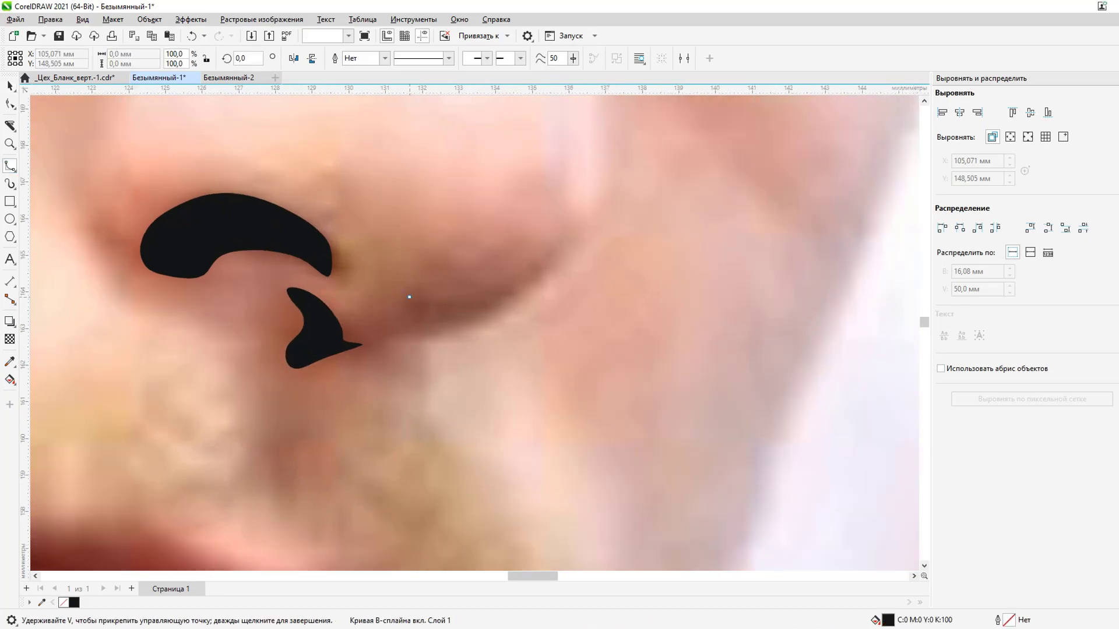
# Trace the crease beside the nostril as a closed shape.
pyautogui.click(410, 297)
pyautogui.click(459, 301)
pyautogui.click(494, 292)
pyautogui.click(524, 275)
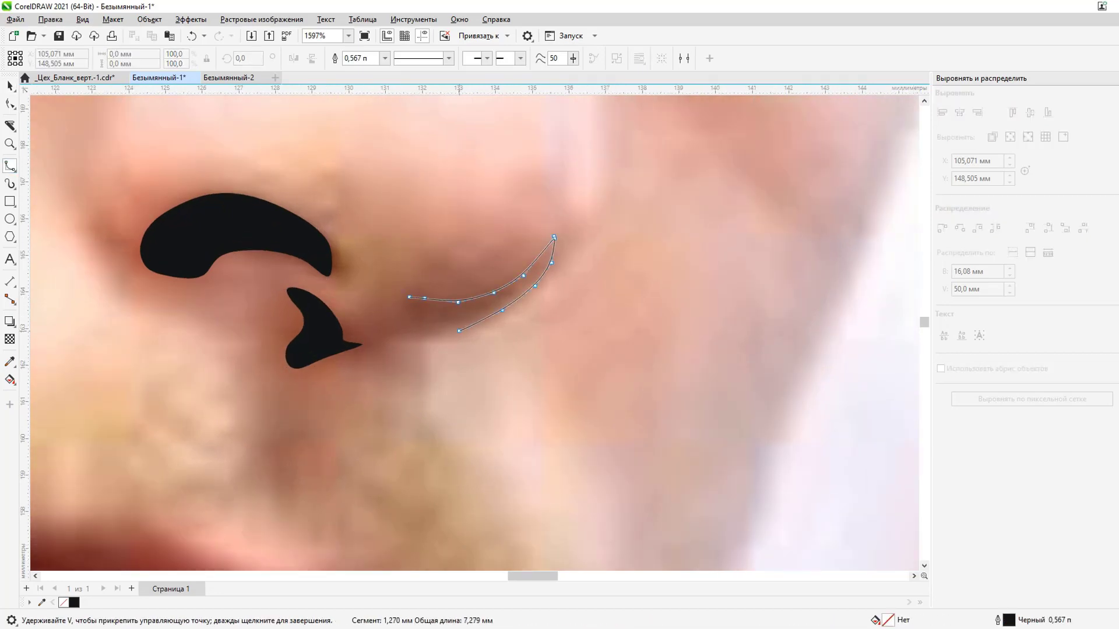
pyautogui.click(387, 336)
pyautogui.doubleClick(410, 297)
pyautogui.press('space')
pyautogui.scroll(-5, 409, 319)
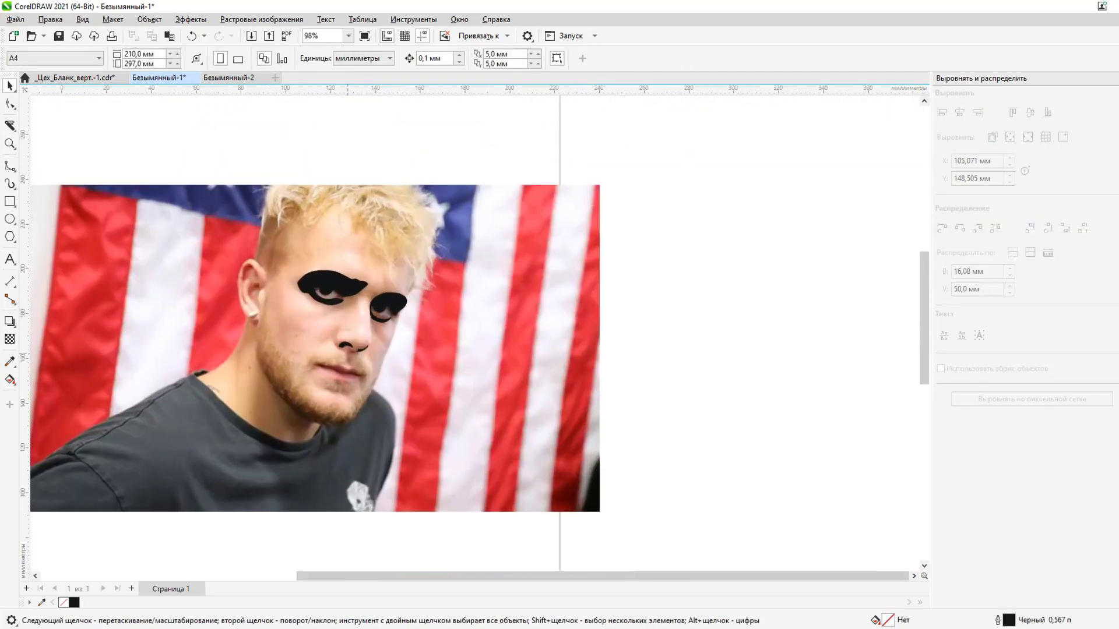
# Outline the hair from the ear up the temple and across the top to its right edge.
pyautogui.click(10, 166)
pyautogui.scroll(1, 322, 204)
pyautogui.scroll(3, 322, 204)
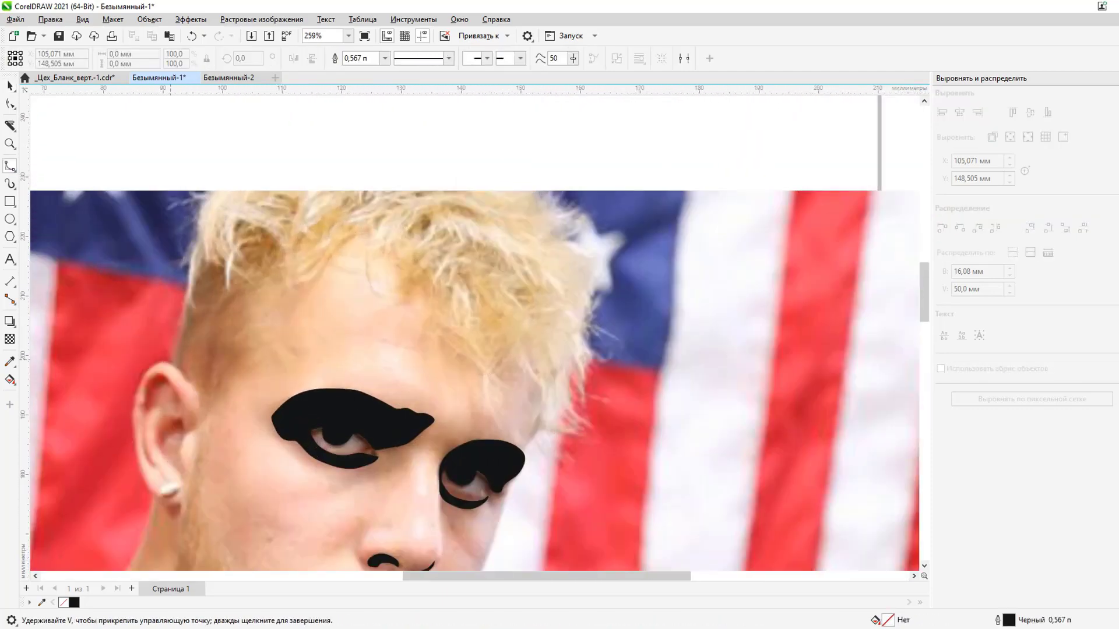
pyautogui.scroll(-1, 202, 398)
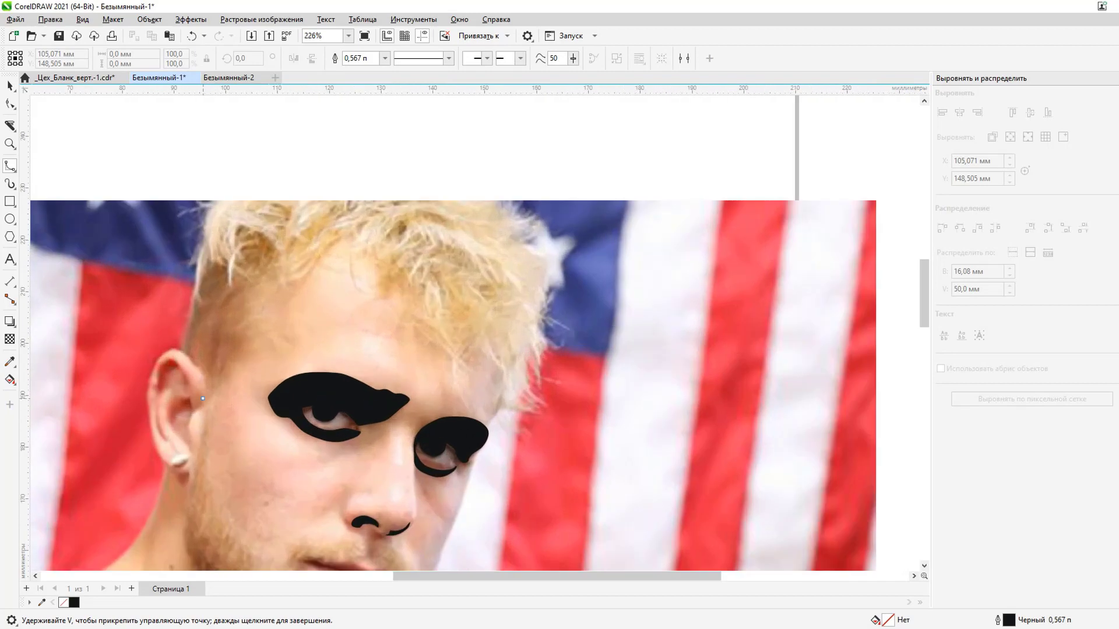
pyautogui.click(207, 384)
pyautogui.click(201, 369)
pyautogui.click(181, 345)
pyautogui.click(192, 303)
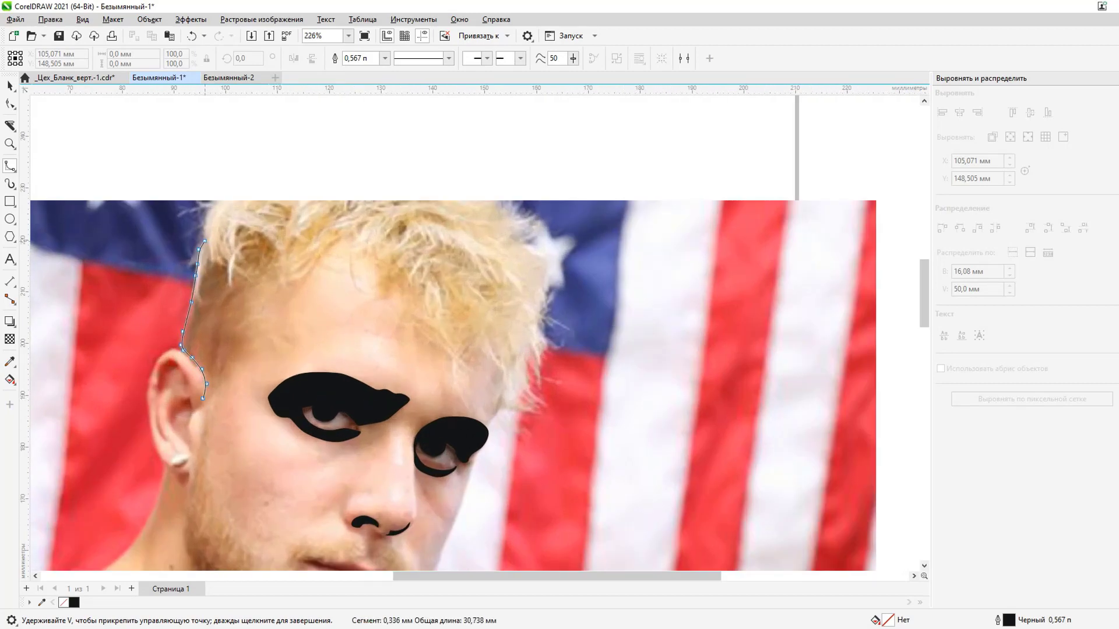
pyautogui.click(204, 224)
pyautogui.click(217, 204)
pyautogui.click(249, 203)
pyautogui.click(269, 207)
pyautogui.click(347, 200)
pyautogui.click(399, 201)
pyautogui.click(465, 200)
pyautogui.click(489, 206)
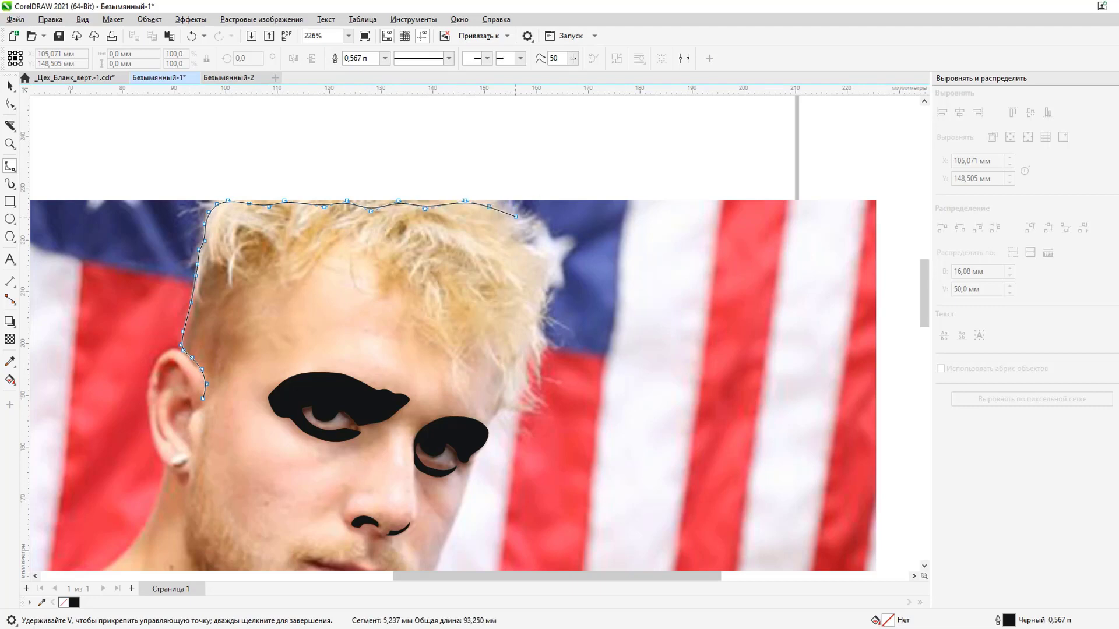
pyautogui.click(518, 226)
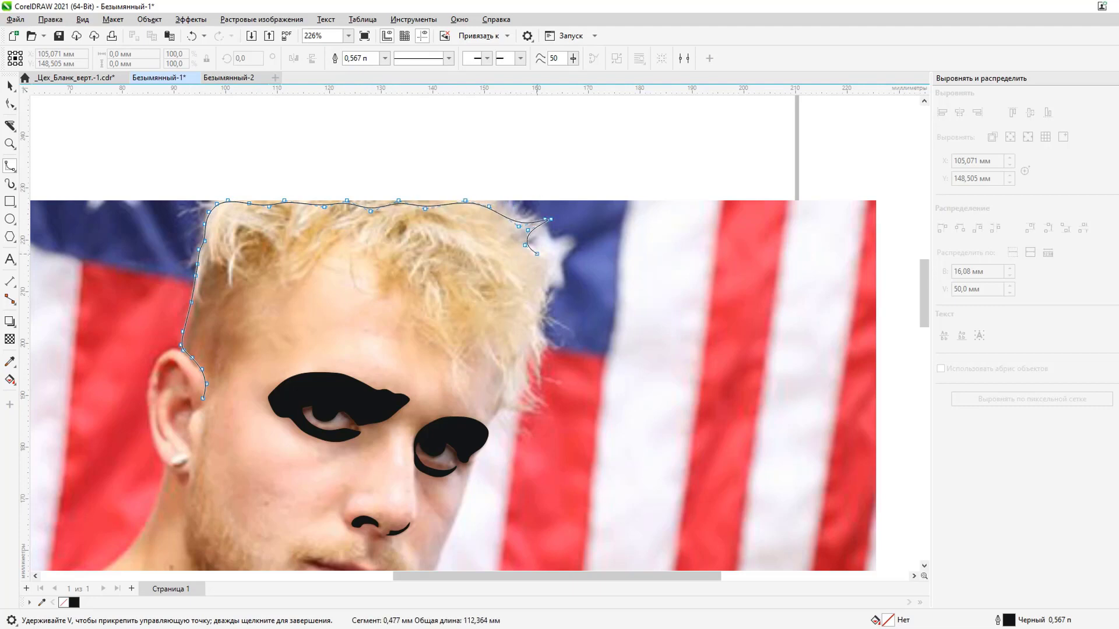
# Trace down the right side of the hair around the lower tufts and hanging strands.
pyautogui.click(563, 248)
pyautogui.click(547, 264)
pyautogui.click(530, 323)
pyautogui.click(521, 352)
pyautogui.click(523, 378)
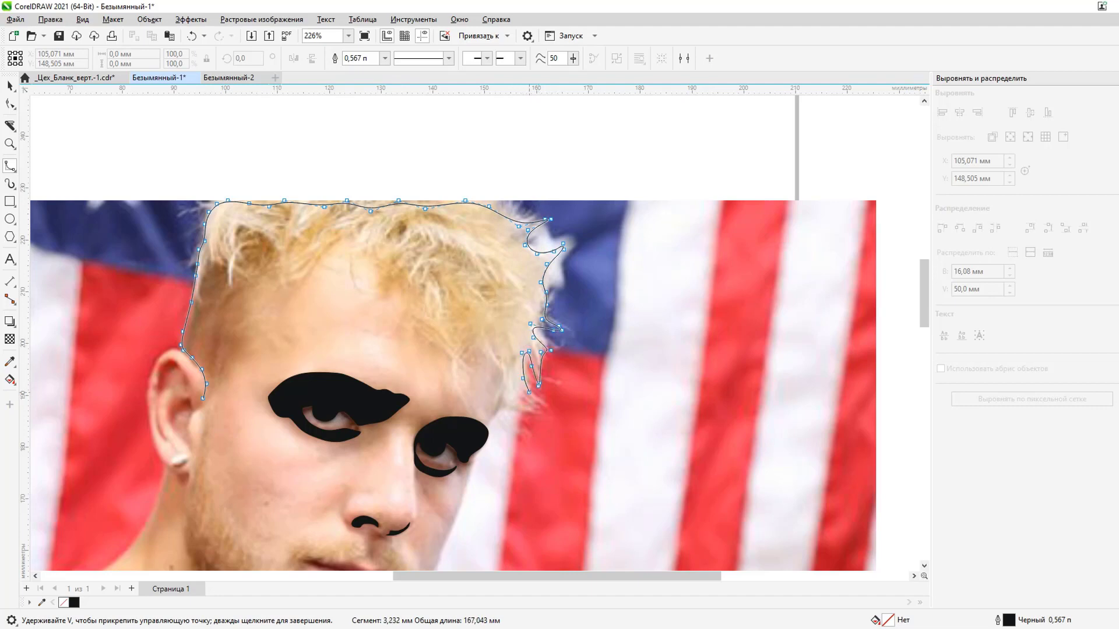
pyautogui.click(512, 402)
pyautogui.click(501, 373)
pyautogui.click(482, 331)
pyautogui.click(468, 341)
pyautogui.click(458, 366)
pyautogui.click(460, 380)
# Trace the strands and fringe back to the temple, close the hair shape and fill it black.
pyautogui.click(462, 407)
pyautogui.click(471, 410)
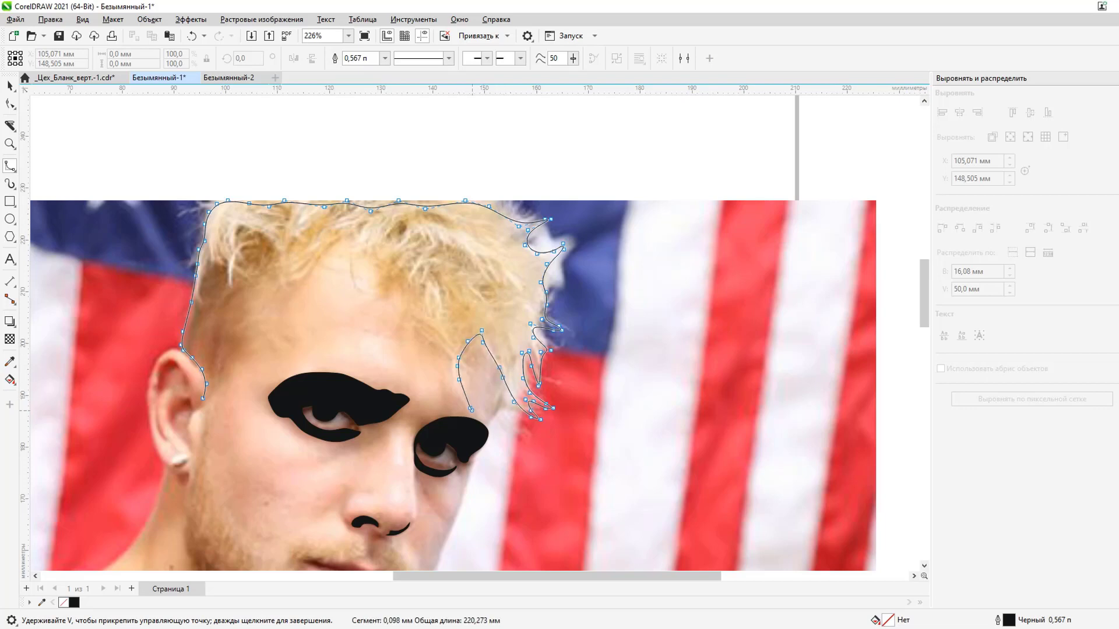
pyautogui.click(447, 377)
pyautogui.click(448, 344)
pyautogui.click(410, 319)
pyautogui.click(395, 314)
pyautogui.click(323, 254)
pyautogui.click(298, 282)
pyautogui.click(260, 277)
pyautogui.click(253, 310)
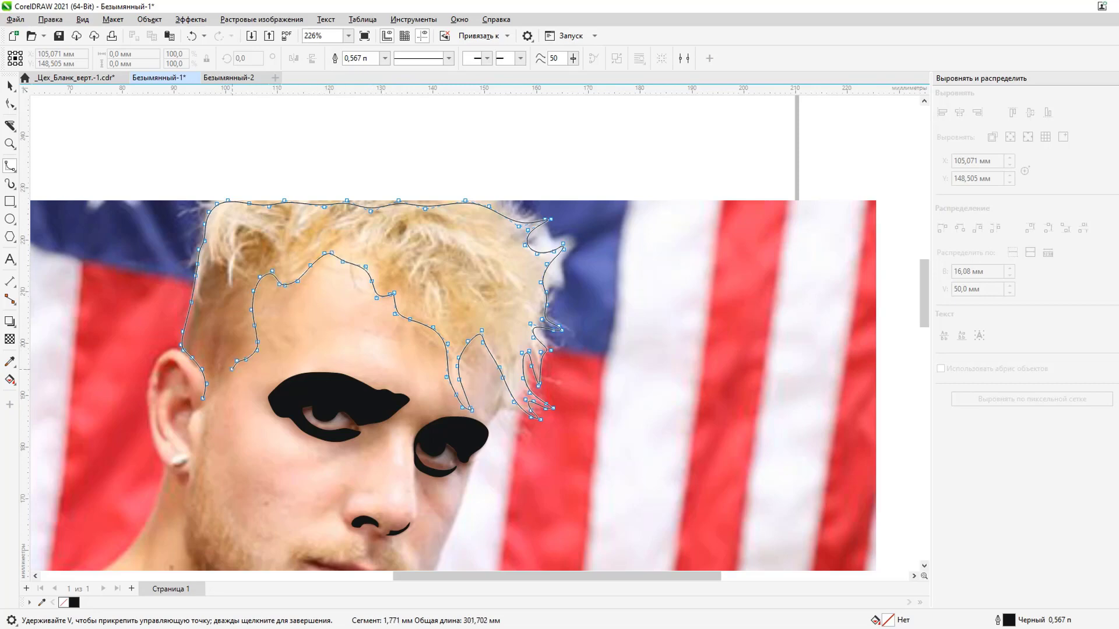
pyautogui.press('space')
pyautogui.click(74, 602)
pyautogui.scroll(-3, 349, 338)
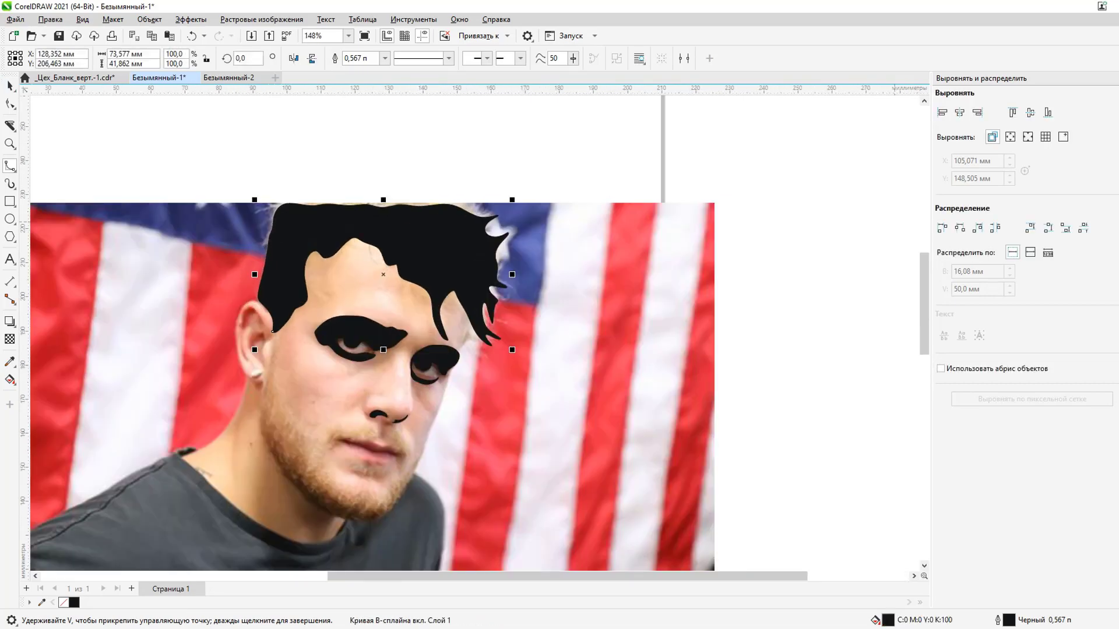
# Trace the beard's outer edge with B-spline points from the ear down the left jawline.
pyautogui.press('space')
pyautogui.scroll(2, 335, 341)
pyautogui.scroll(1, 335, 341)
pyautogui.scroll(1, 335, 341)
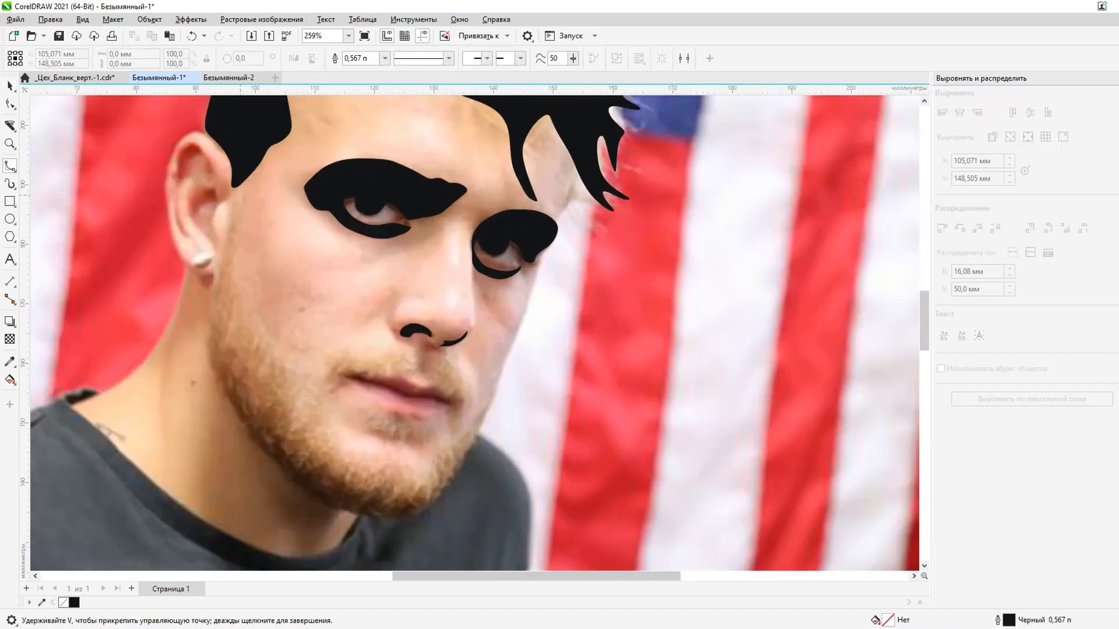
pyautogui.click(229, 227)
pyautogui.click(223, 255)
pyautogui.click(218, 280)
pyautogui.click(210, 303)
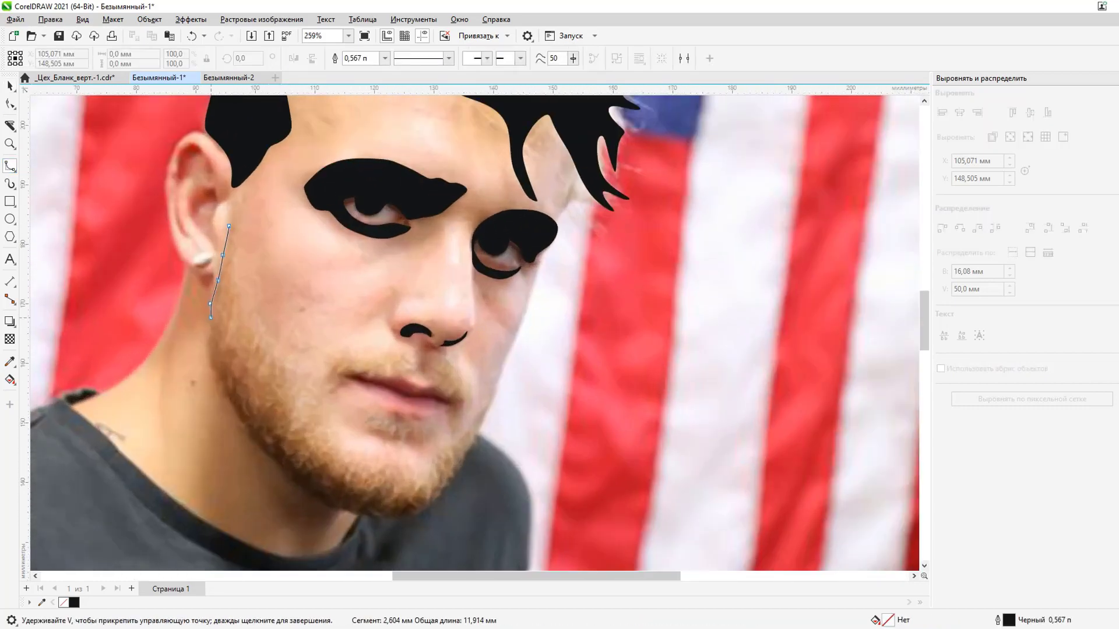
pyautogui.click(206, 338)
pyautogui.click(223, 382)
pyautogui.click(234, 407)
pyautogui.click(251, 431)
pyautogui.click(276, 459)
pyautogui.click(299, 484)
pyautogui.click(323, 502)
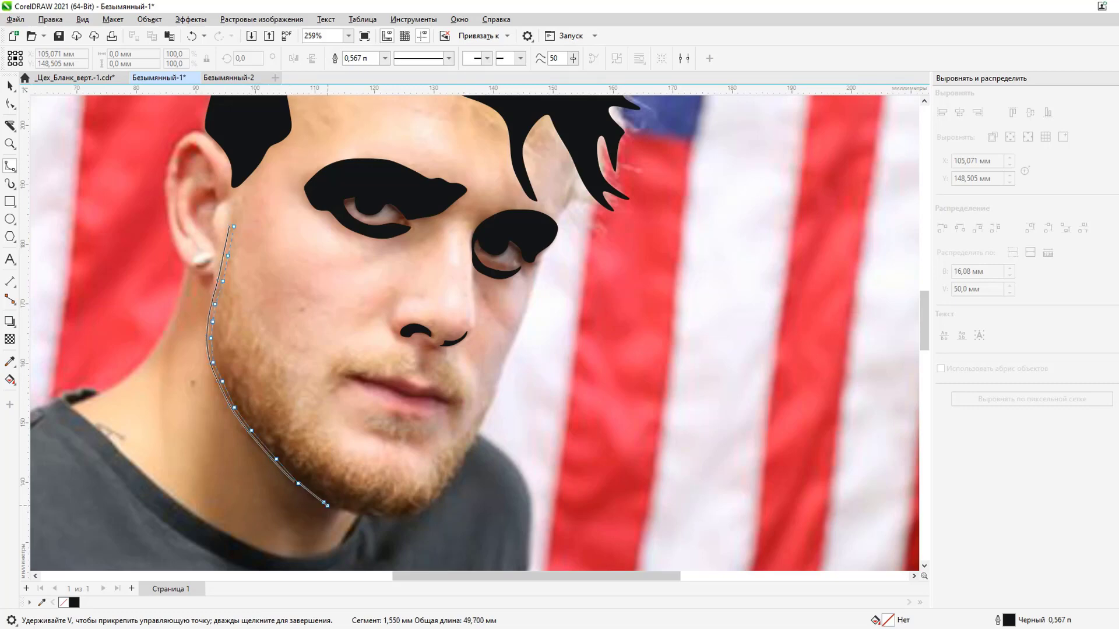
# Continue the beard outline around the chin and up the right jaw.
pyautogui.click(346, 509)
pyautogui.click(391, 516)
pyautogui.click(432, 512)
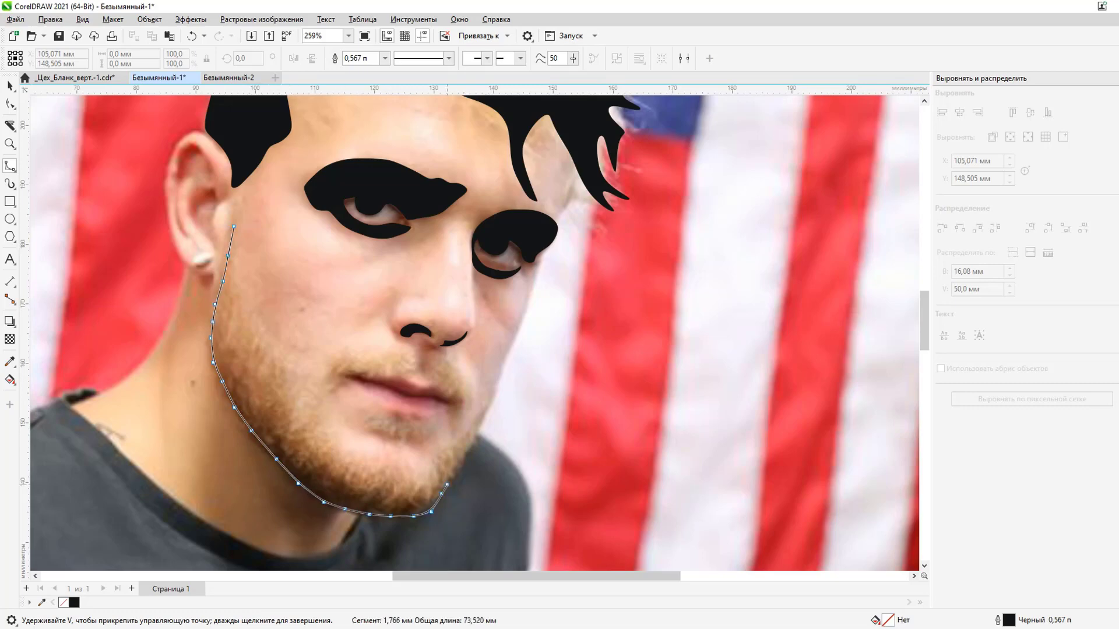
pyautogui.click(464, 461)
pyautogui.click(497, 380)
pyautogui.click(483, 407)
pyautogui.click(475, 424)
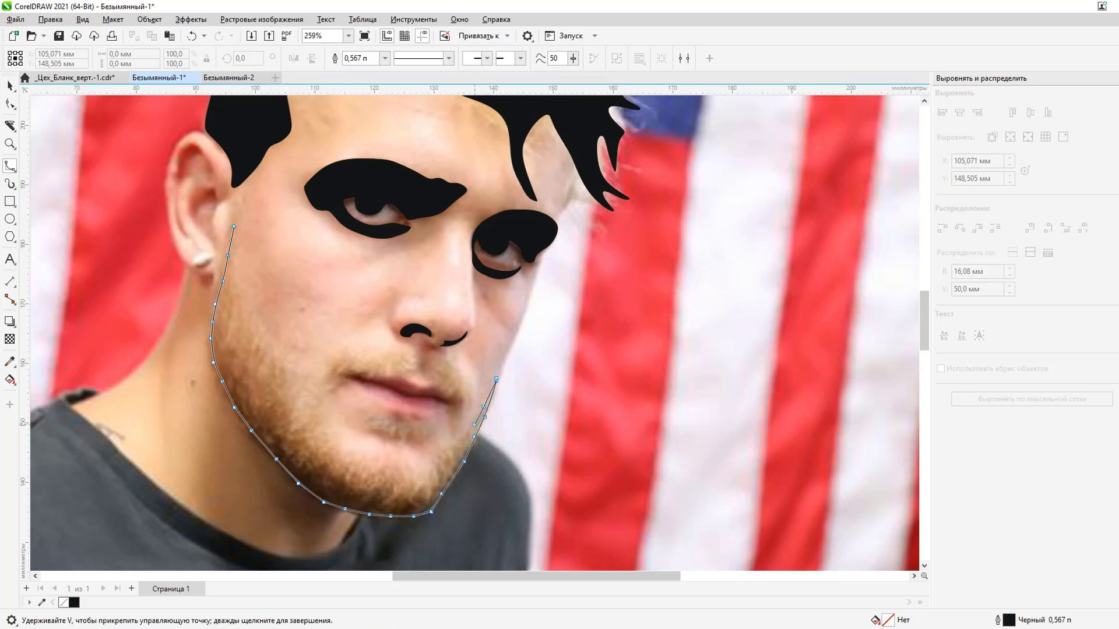
pyautogui.click(452, 449)
# Trace the inner beard edge back up the cheek and close the black beard curve.
pyautogui.click(349, 462)
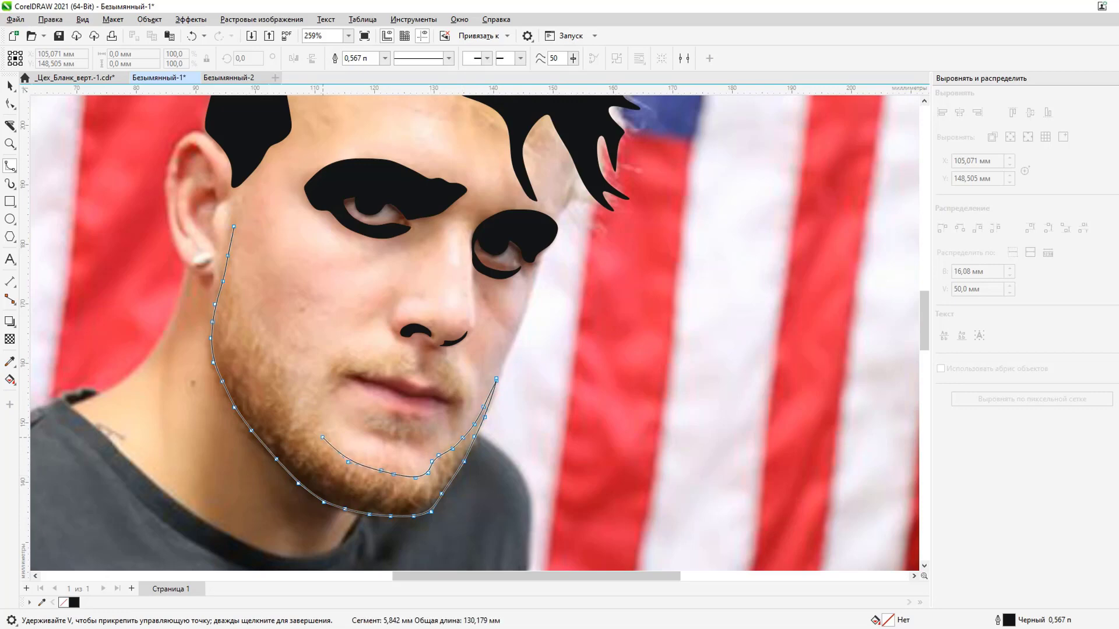
pyautogui.click(325, 439)
pyautogui.click(318, 416)
pyautogui.click(307, 408)
pyautogui.click(283, 362)
pyautogui.click(265, 328)
pyautogui.click(240, 303)
pyautogui.click(234, 226)
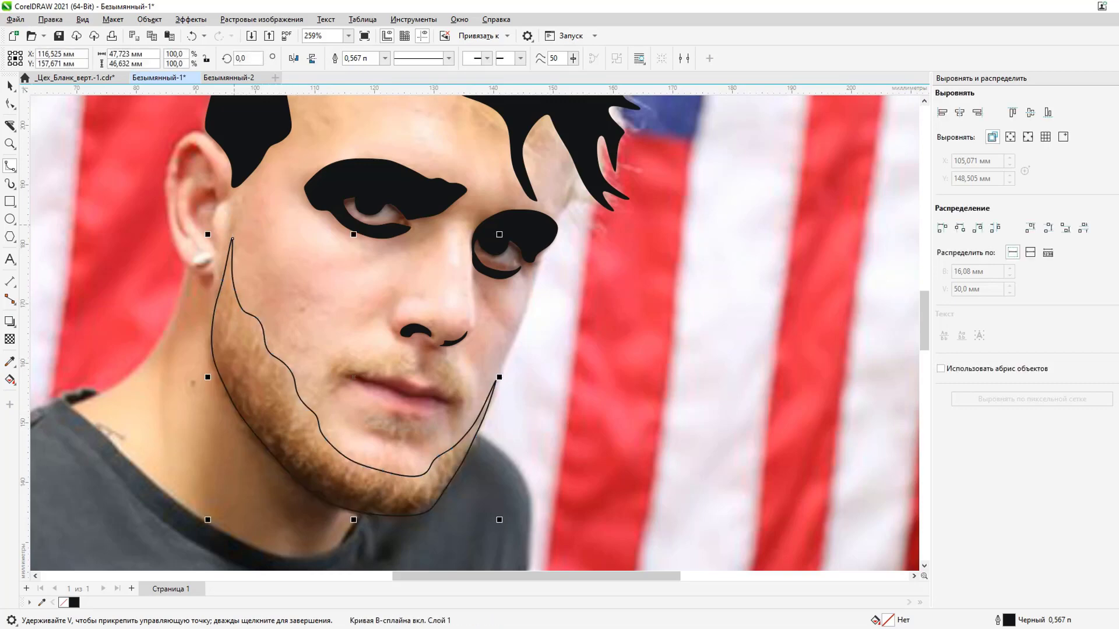
pyautogui.scroll(-2, 249, 302)
pyautogui.press('space')
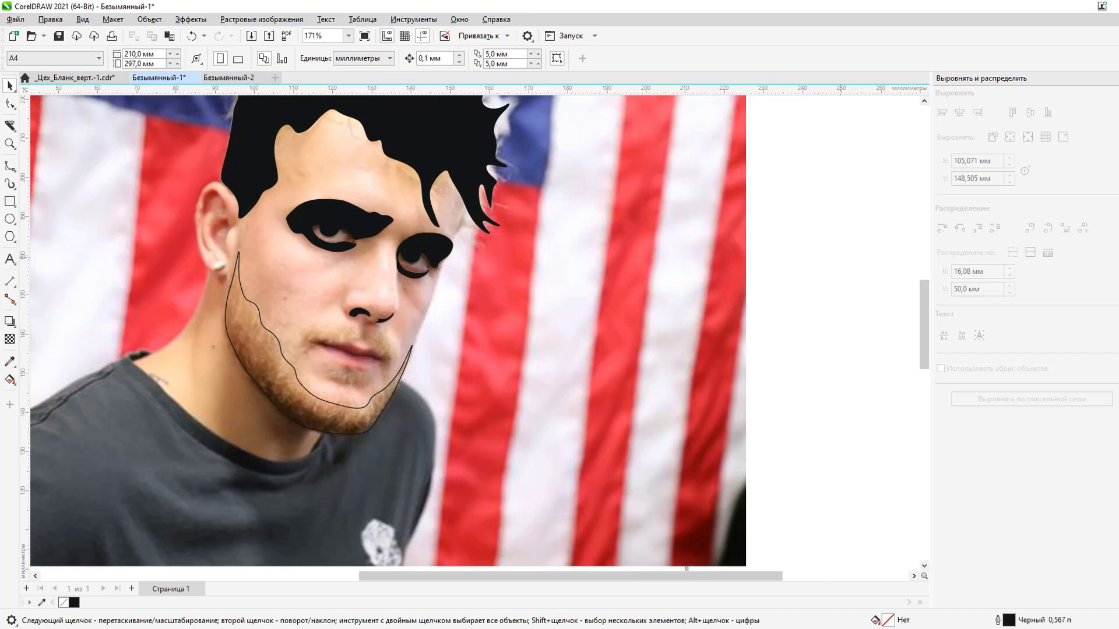
pyautogui.scroll(-2, 443, 327)
# Start the moustache curve at the left mouth corner and trace along its top edge.
pyautogui.scroll(5, 443, 326)
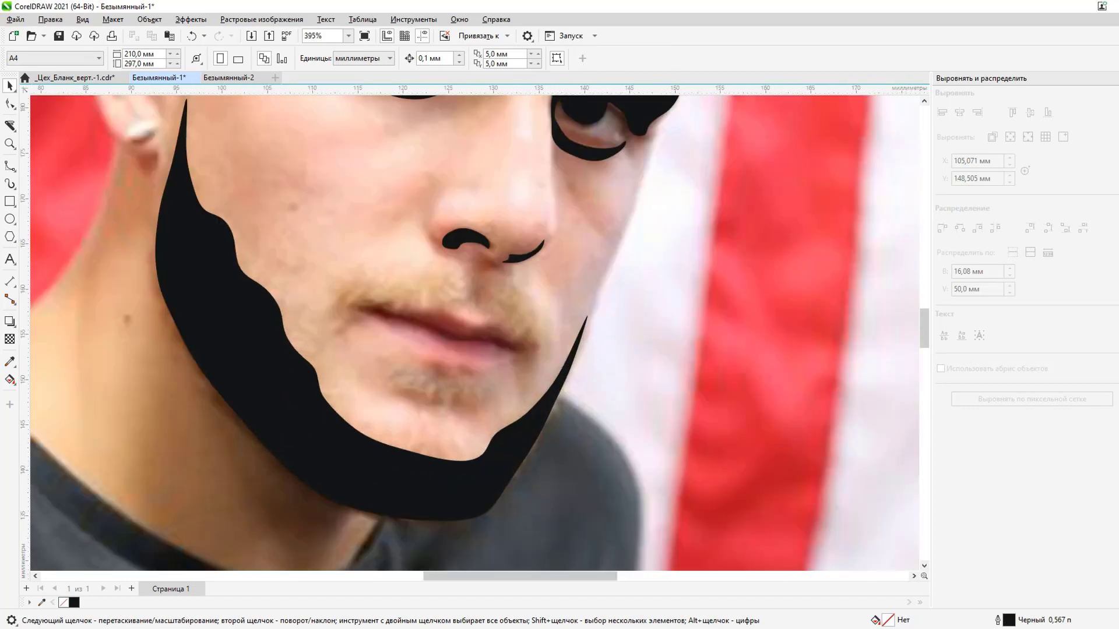
pyautogui.click(10, 166)
pyautogui.scroll(-2, 443, 326)
pyautogui.scroll(3, 350, 320)
pyautogui.click(265, 329)
pyautogui.click(229, 349)
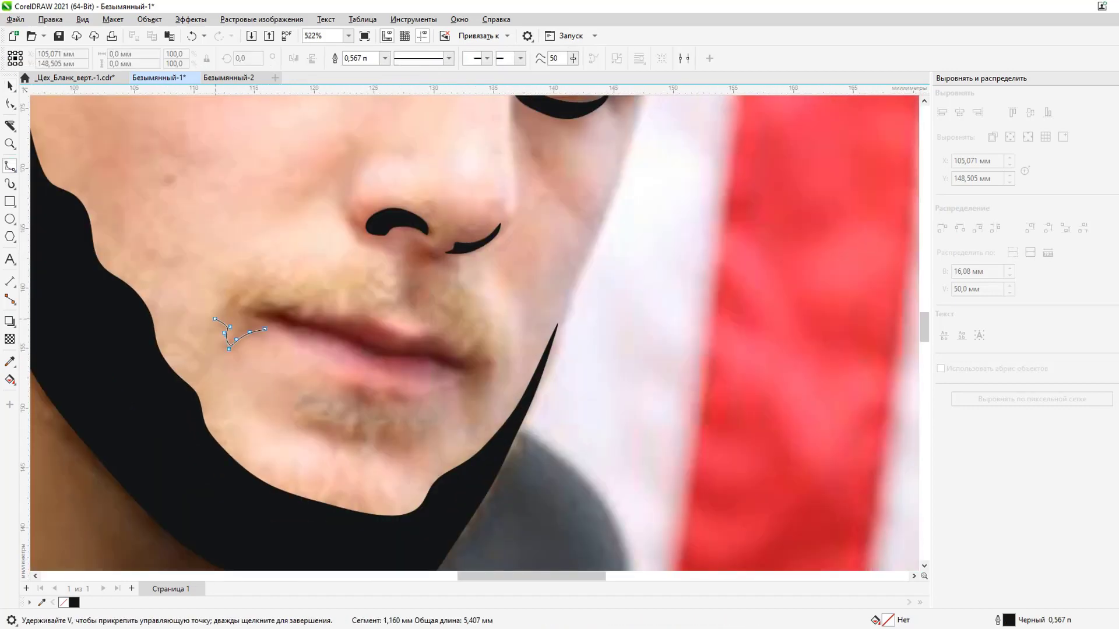
pyautogui.click(215, 319)
pyautogui.click(224, 298)
pyautogui.click(243, 284)
pyautogui.click(276, 282)
pyautogui.click(318, 261)
pyautogui.click(368, 269)
# Bring the outline past the right mouth corner around the chin patch under the lip.
pyautogui.click(472, 295)
pyautogui.click(468, 313)
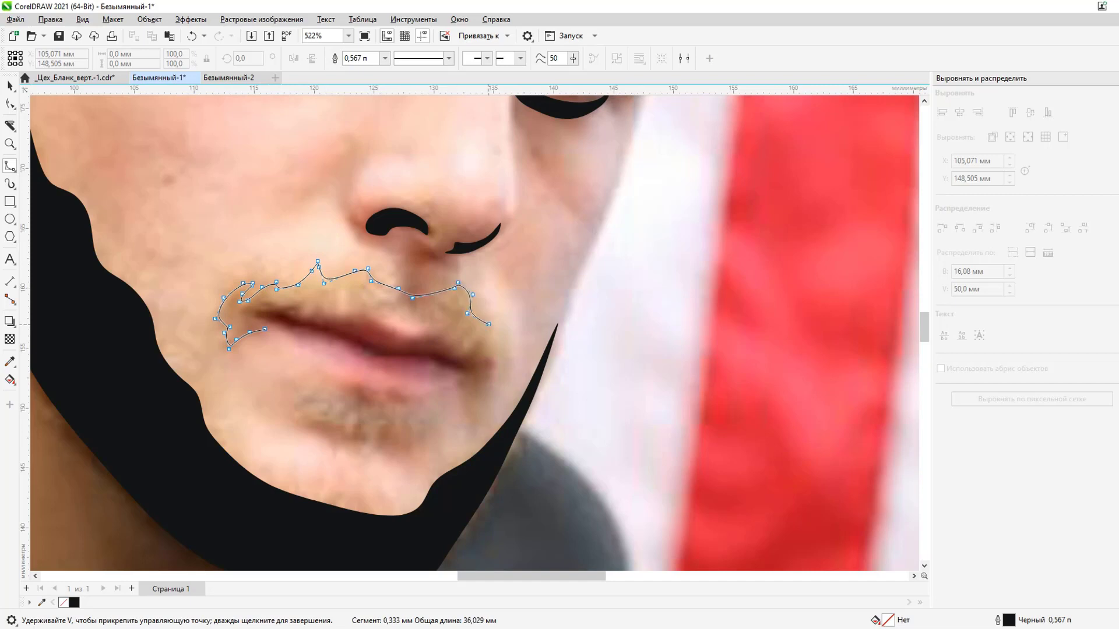
pyautogui.click(474, 427)
pyautogui.click(447, 425)
pyautogui.click(431, 428)
pyautogui.click(291, 408)
pyautogui.click(296, 389)
pyautogui.click(334, 391)
pyautogui.click(414, 400)
pyautogui.click(443, 394)
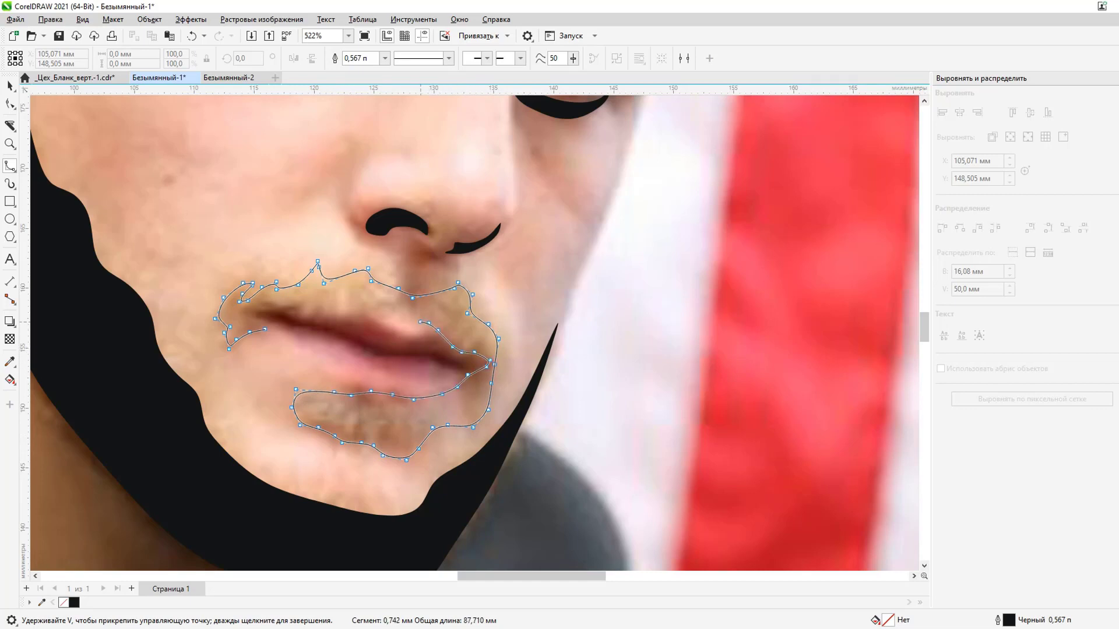
# Trace the moustache's lower edge along the upper lip and finish the black shape.
pyautogui.click(410, 321)
pyautogui.click(396, 317)
pyautogui.click(349, 314)
pyautogui.click(296, 307)
pyautogui.press('space')
pyautogui.scroll(-5, 327, 385)
pyautogui.scroll(3, 326, 384)
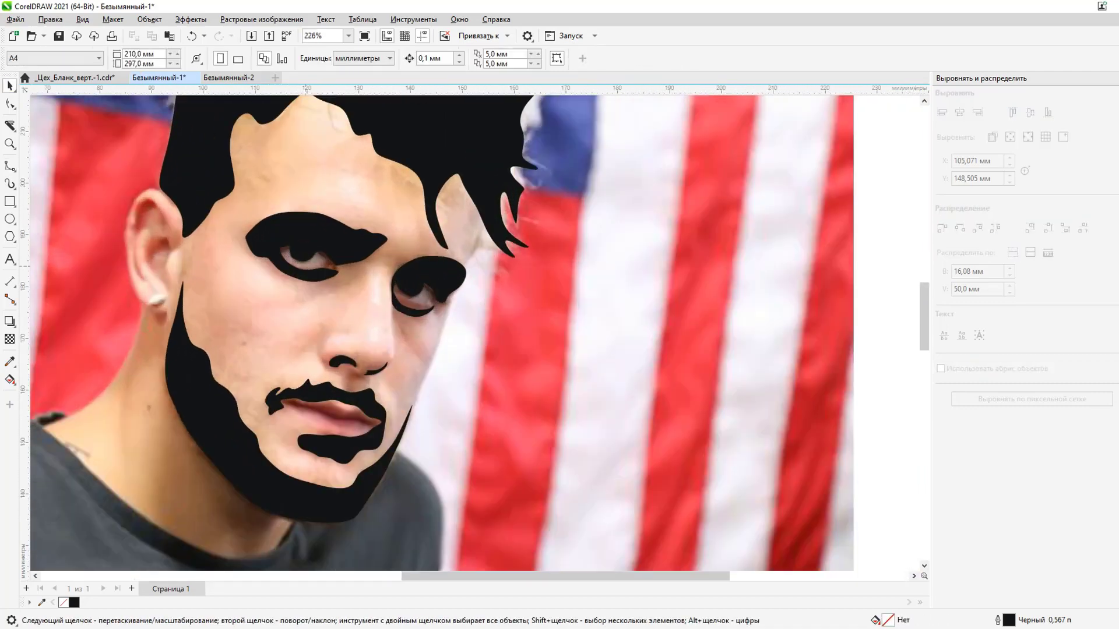
pyautogui.scroll(4, 234, 278)
pyautogui.click(145, 301)
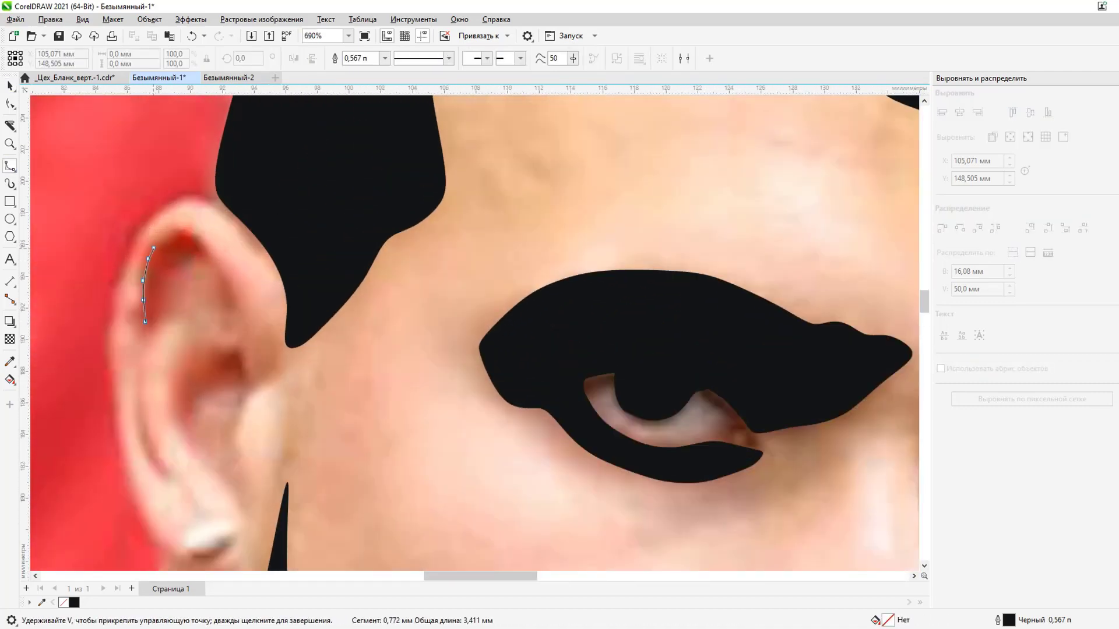
# Complete the small black shape on the upper ear fold.
pyautogui.click(208, 252)
pyautogui.click(203, 264)
pyautogui.press('space')
pyautogui.scroll(1, 199, 378)
pyautogui.press('space')
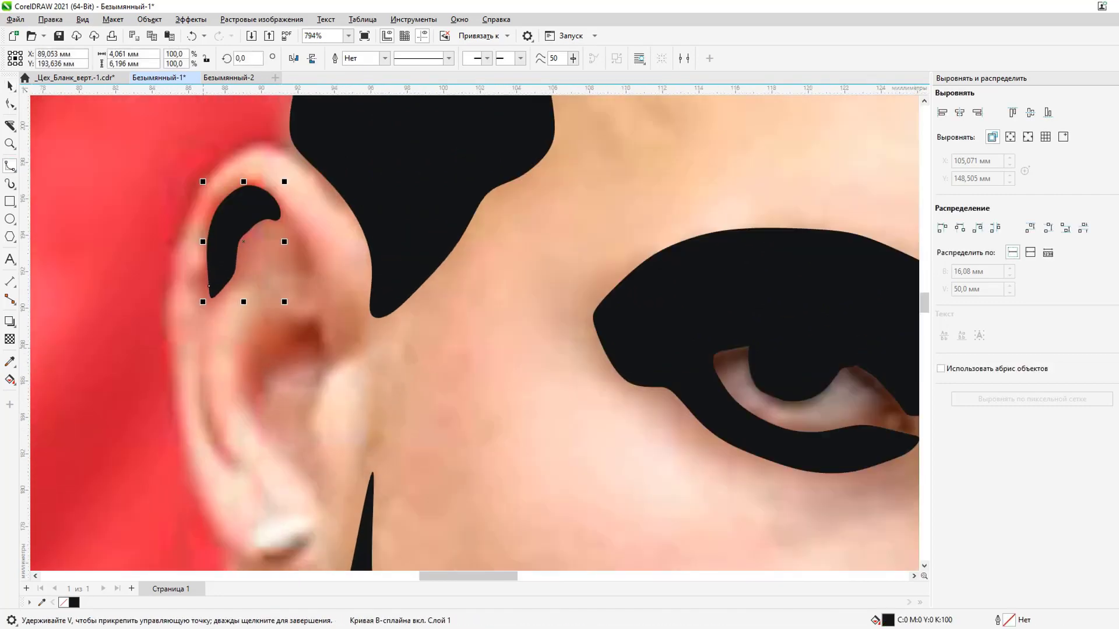
# Draw a thin closed black shape down the lower ear rim.
pyautogui.click(199, 347)
pyautogui.click(199, 409)
pyautogui.click(208, 445)
pyautogui.click(217, 464)
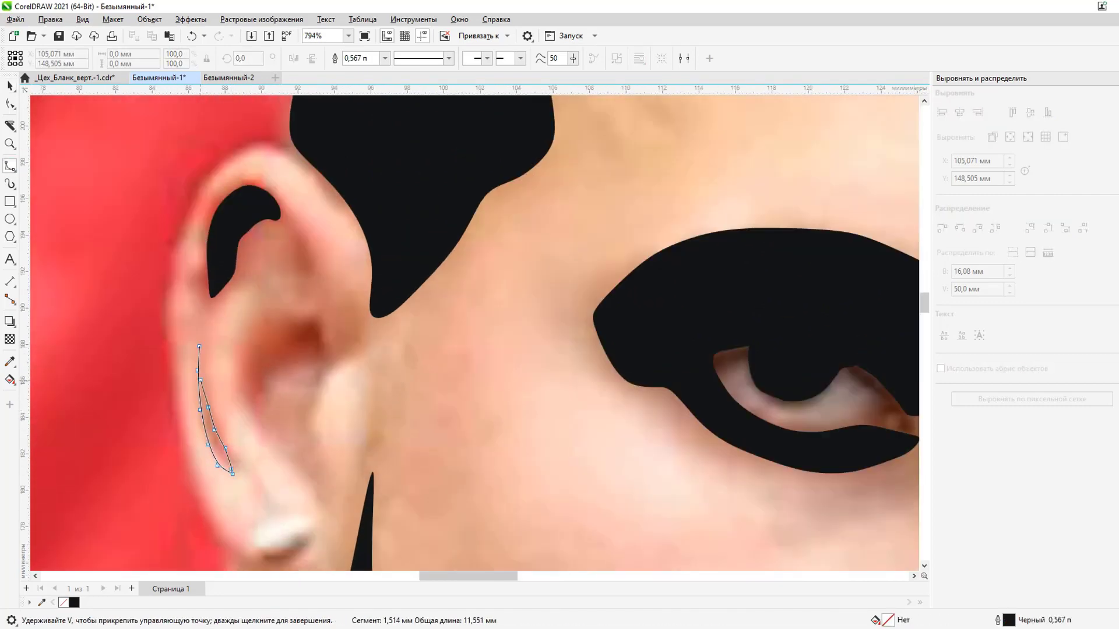
pyautogui.click(199, 346)
pyautogui.press('space')
pyautogui.press('space')
pyautogui.scroll(1, 279, 344)
# Outline the inner ear fold as a closed black B-spline shape.
pyautogui.click(322, 361)
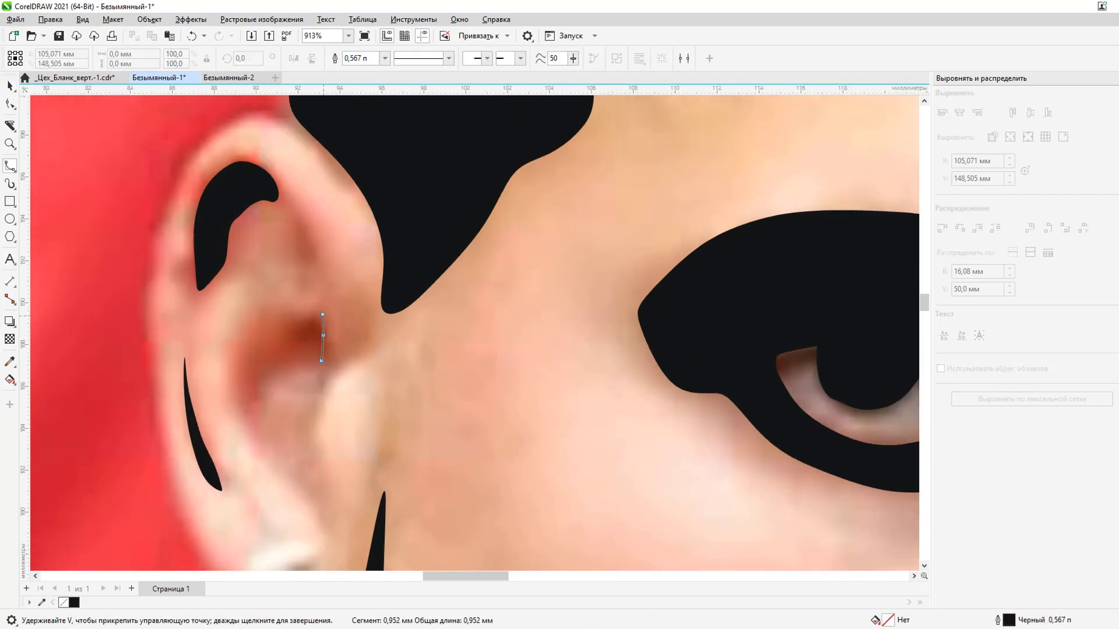
pyautogui.click(319, 312)
pyautogui.click(270, 308)
pyautogui.click(237, 347)
pyautogui.click(234, 399)
pyautogui.click(242, 427)
pyautogui.click(256, 447)
pyautogui.click(256, 422)
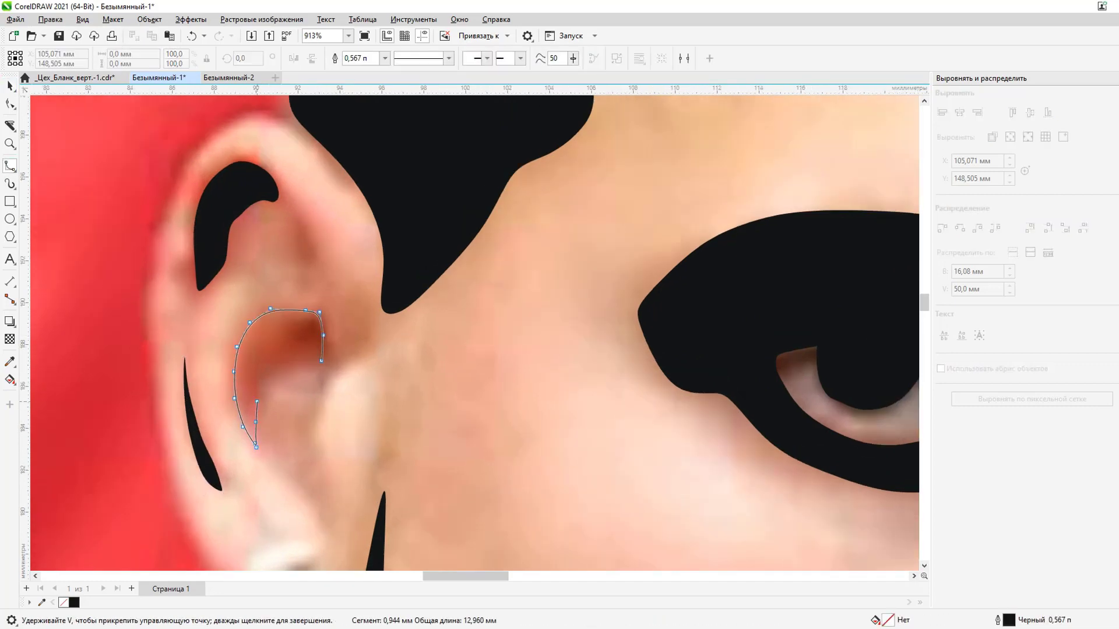
pyautogui.doubleClick(276, 366)
# Add a small black shadow shape below the earring.
pyautogui.press('space')
pyautogui.scroll(-5, 601, 533)
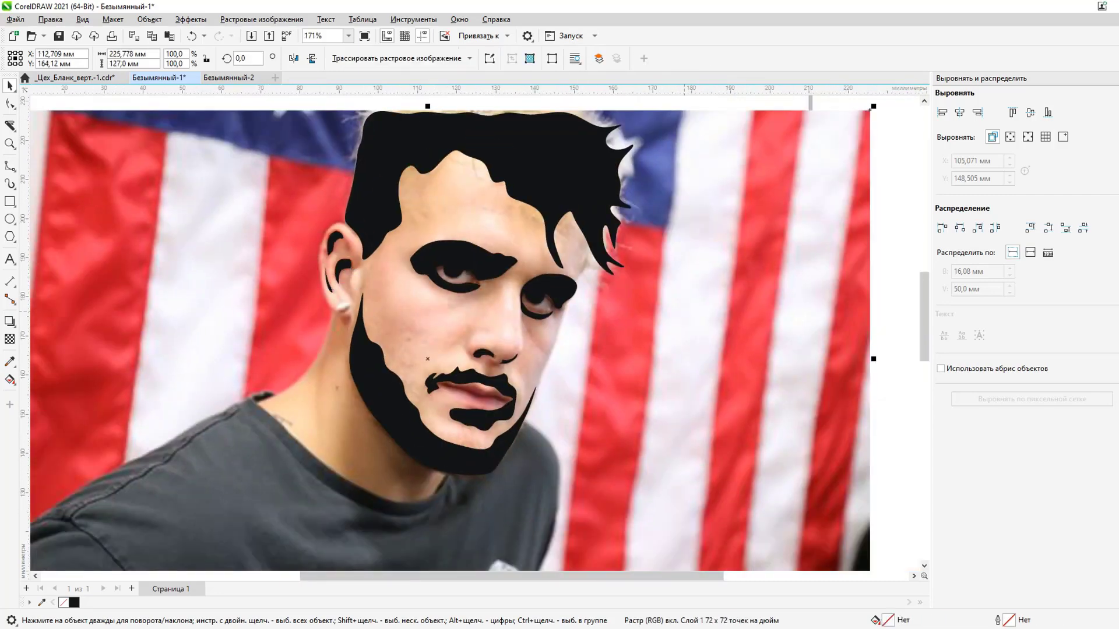
pyautogui.scroll(3, 601, 533)
pyautogui.press('space')
pyautogui.scroll(3, 382, 398)
pyautogui.click(300, 411)
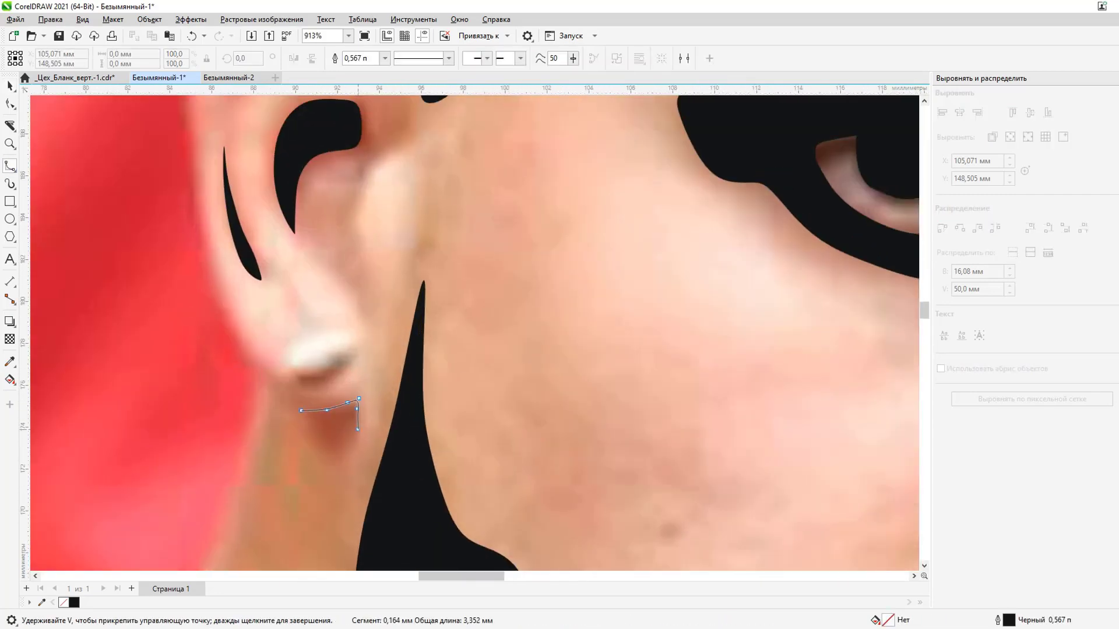
pyautogui.doubleClick(308, 436)
pyautogui.scroll(-1, 388, 413)
pyautogui.scroll(3, 389, 414)
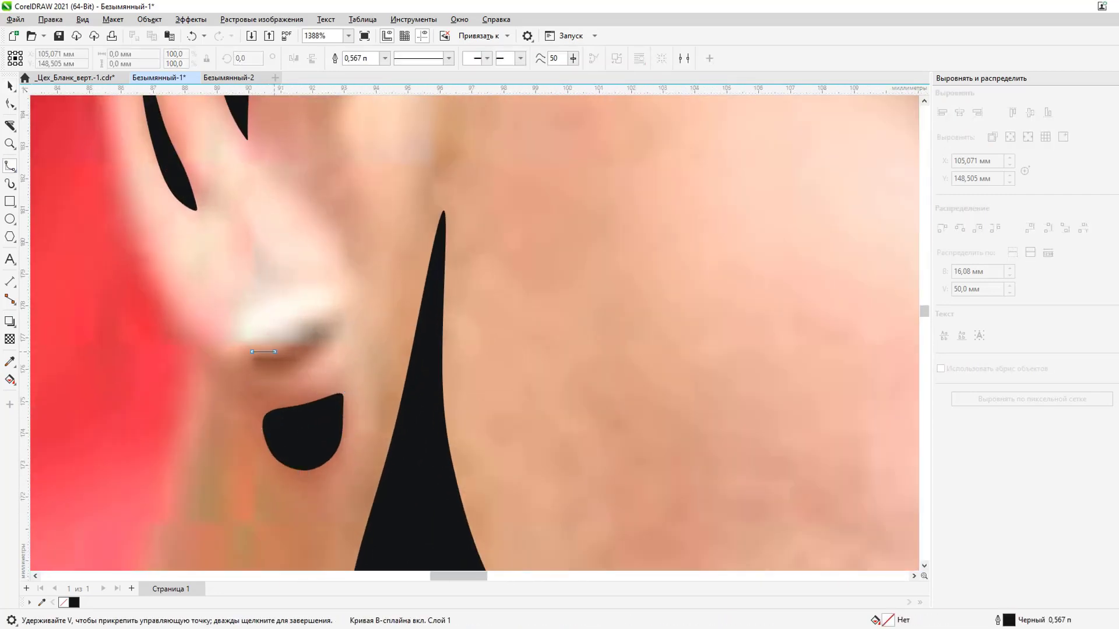
# Trace a black shape along the earring's underside.
pyautogui.click(252, 352)
pyautogui.click(280, 352)
pyautogui.click(302, 341)
pyautogui.click(334, 320)
pyautogui.click(340, 323)
pyautogui.click(341, 333)
pyautogui.doubleClick(269, 362)
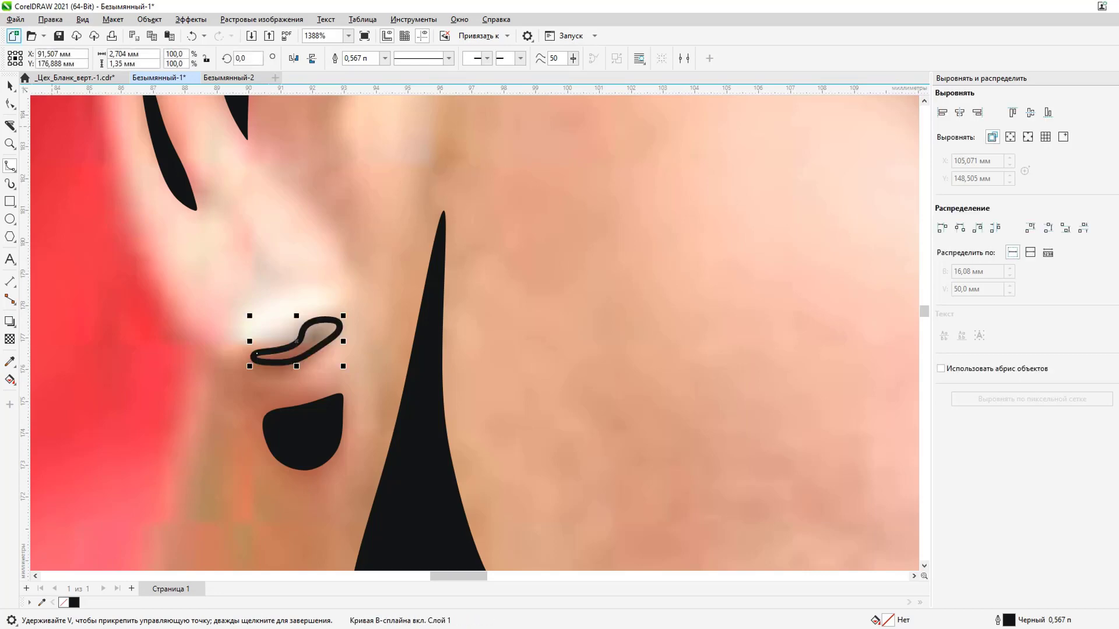
pyautogui.scroll(-15, 230, 323)
pyautogui.rightClick(445, 274)
pyautogui.click(488, 428)
pyautogui.scroll(2, 175, 379)
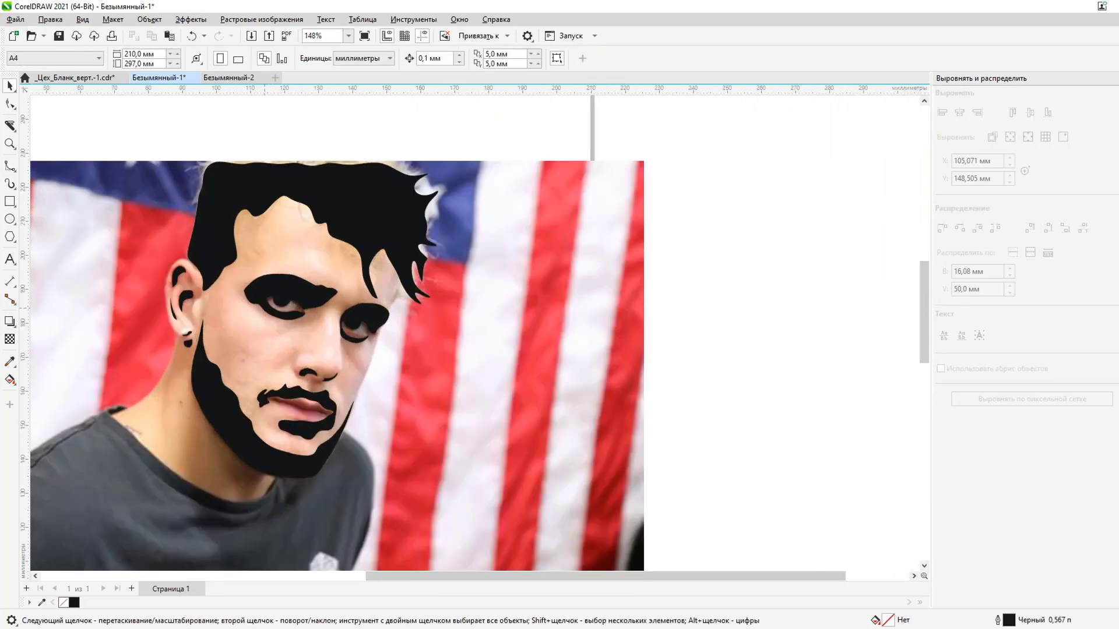
# Trace the silhouette from the left shoulder up the neck, past the ear and over the hair.
pyautogui.scroll(3, 175, 379)
pyautogui.click(109, 403)
pyautogui.click(132, 396)
pyautogui.click(158, 379)
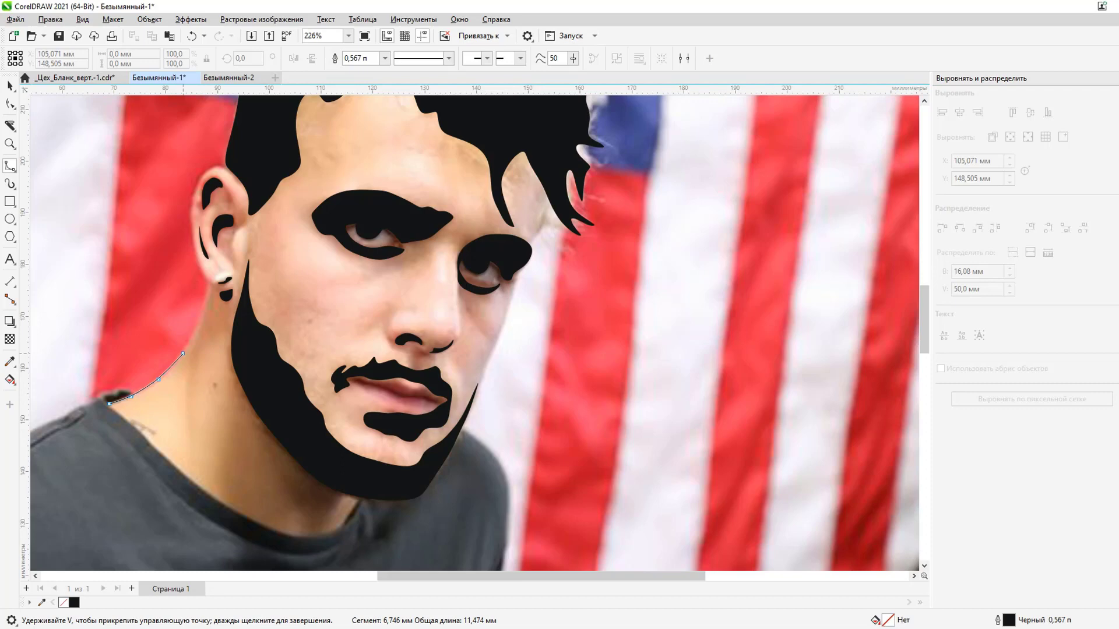
pyautogui.click(181, 359)
pyautogui.click(194, 337)
pyautogui.click(206, 302)
pyautogui.click(209, 282)
pyautogui.scroll(2, 210, 283)
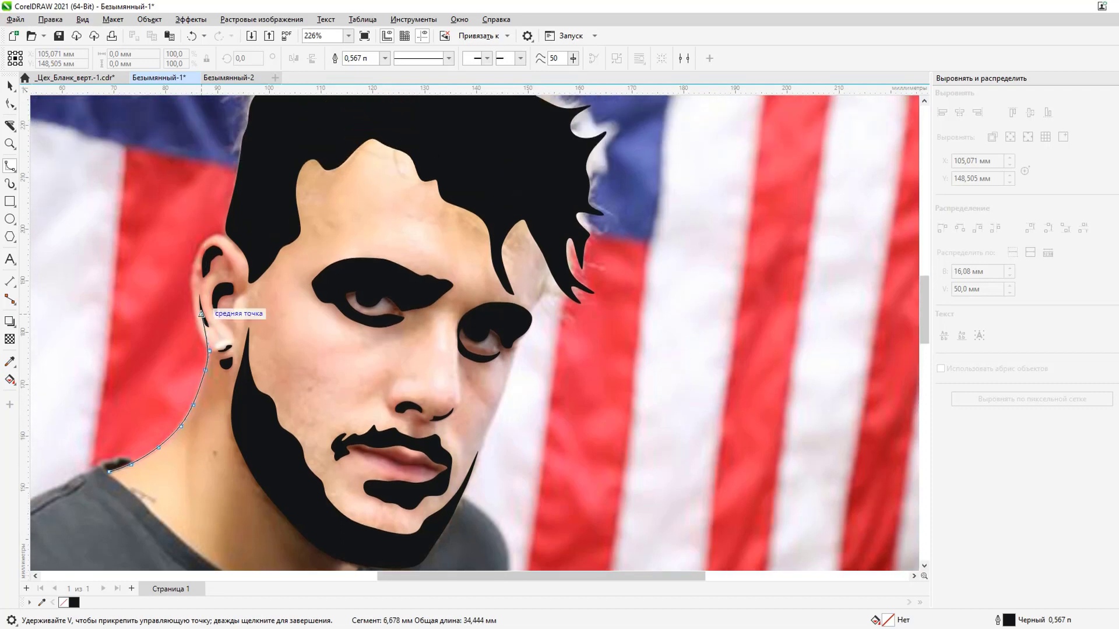
pyautogui.click(204, 341)
pyautogui.click(193, 314)
pyautogui.click(192, 295)
pyautogui.click(201, 243)
pyautogui.click(211, 235)
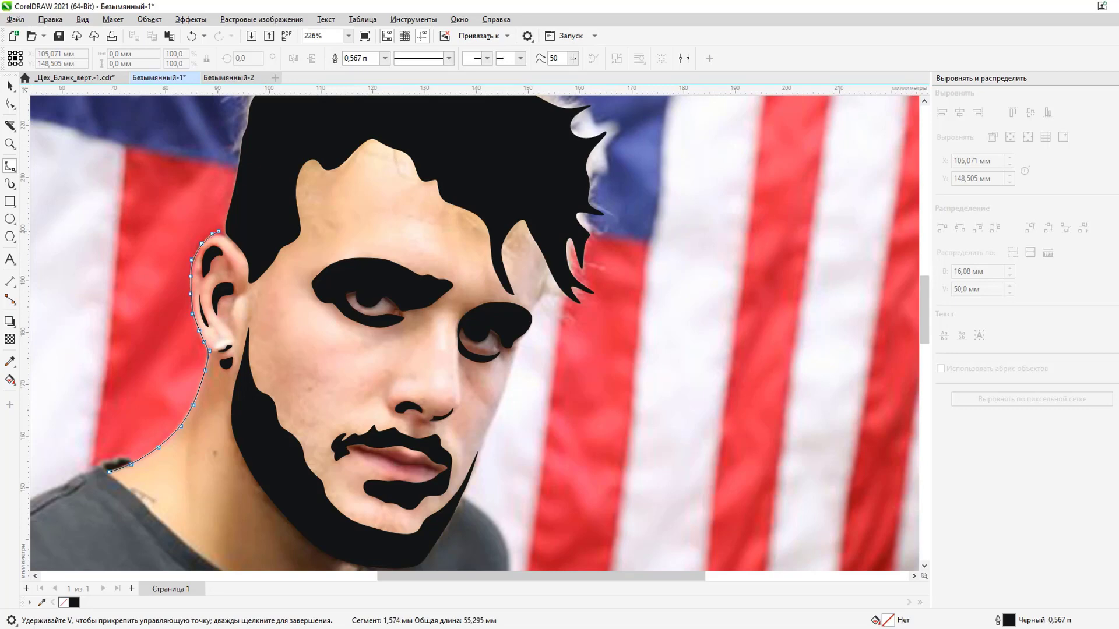
pyautogui.click(238, 233)
pyautogui.click(267, 196)
pyautogui.click(330, 121)
pyautogui.click(397, 111)
pyautogui.click(476, 133)
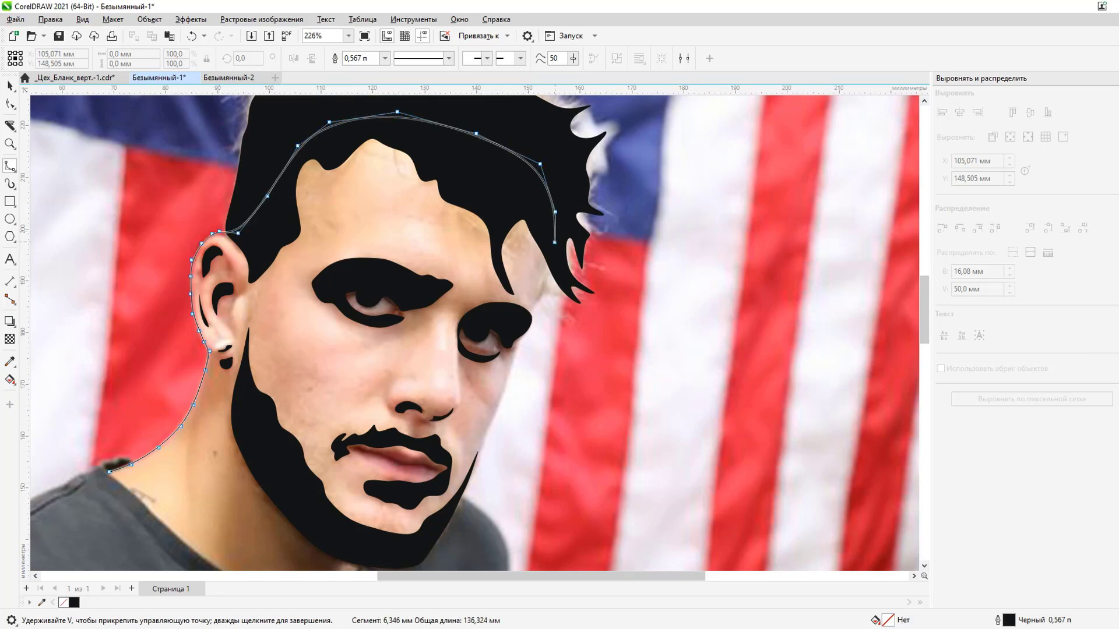
pyautogui.click(555, 212)
# Continue the outline down past the right eye and cheek, along the jaw to the chin.
pyautogui.click(545, 281)
pyautogui.click(526, 310)
pyautogui.click(515, 330)
pyautogui.click(520, 336)
pyautogui.click(507, 378)
pyautogui.click(473, 457)
pyautogui.click(460, 500)
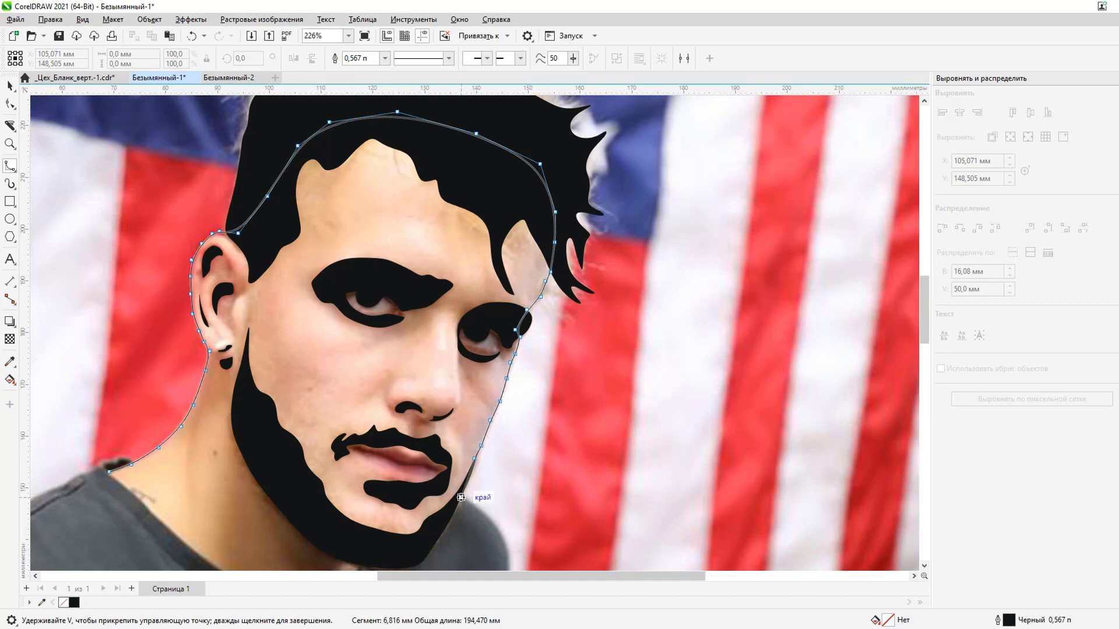
pyautogui.click(427, 538)
pyautogui.click(396, 553)
pyautogui.click(344, 544)
pyautogui.click(338, 559)
# Run the outline back along the neck, close it, and send it backward with Ctrl+PgDn.
pyautogui.scroll(-1, 338, 491)
pyautogui.click(362, 443)
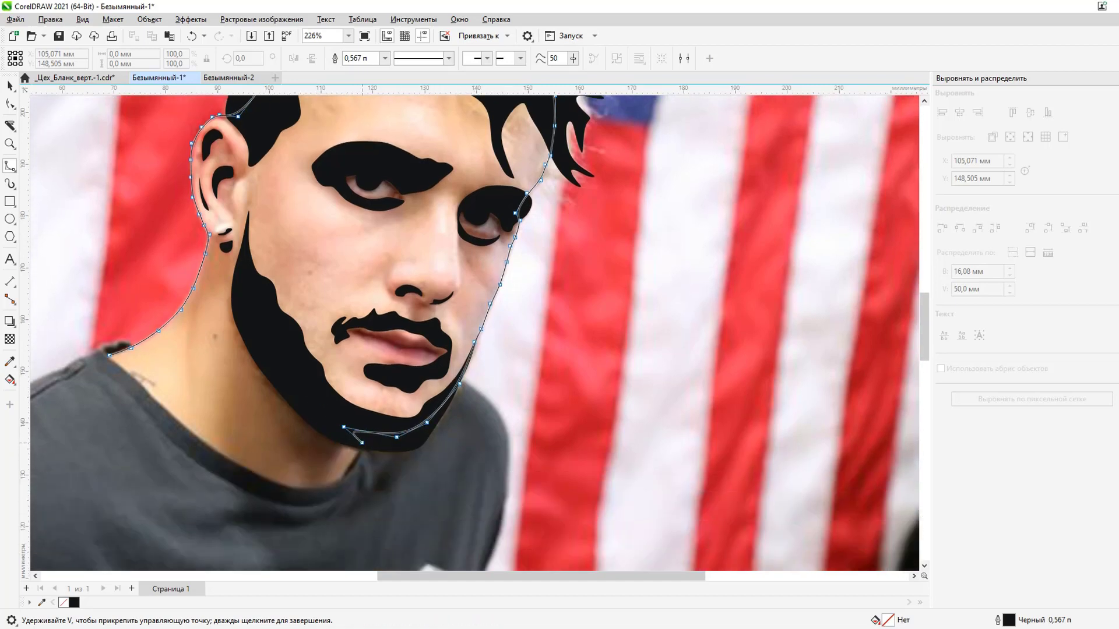
pyautogui.click(353, 463)
pyautogui.click(265, 480)
pyautogui.click(210, 448)
pyautogui.click(157, 411)
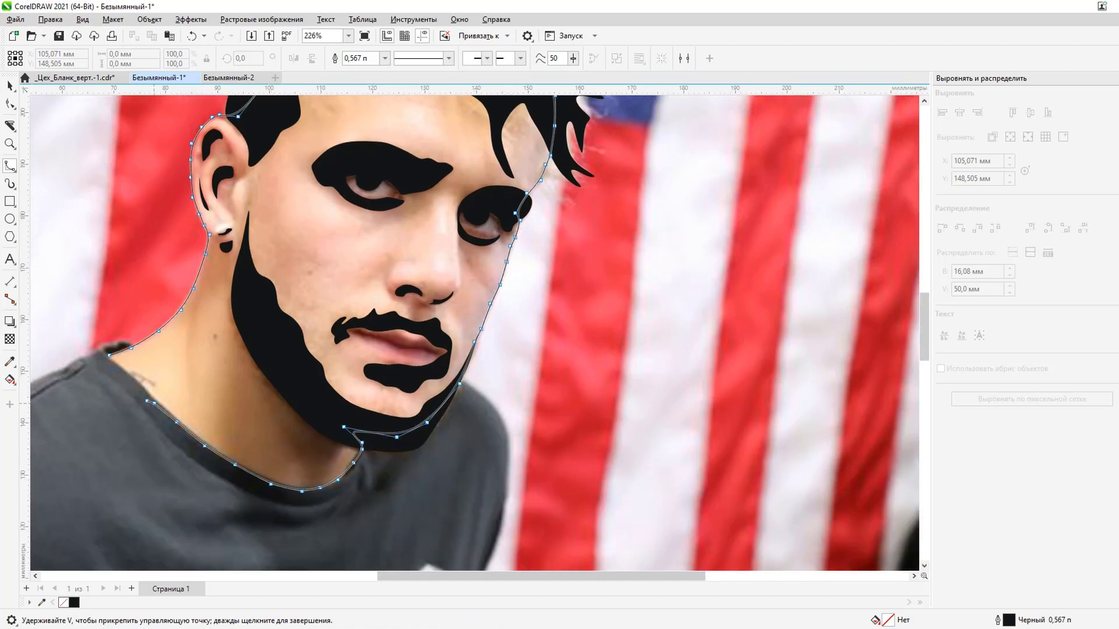
pyautogui.click(126, 379)
pyautogui.doubleClick(113, 357)
pyautogui.scroll(-2, 346, 327)
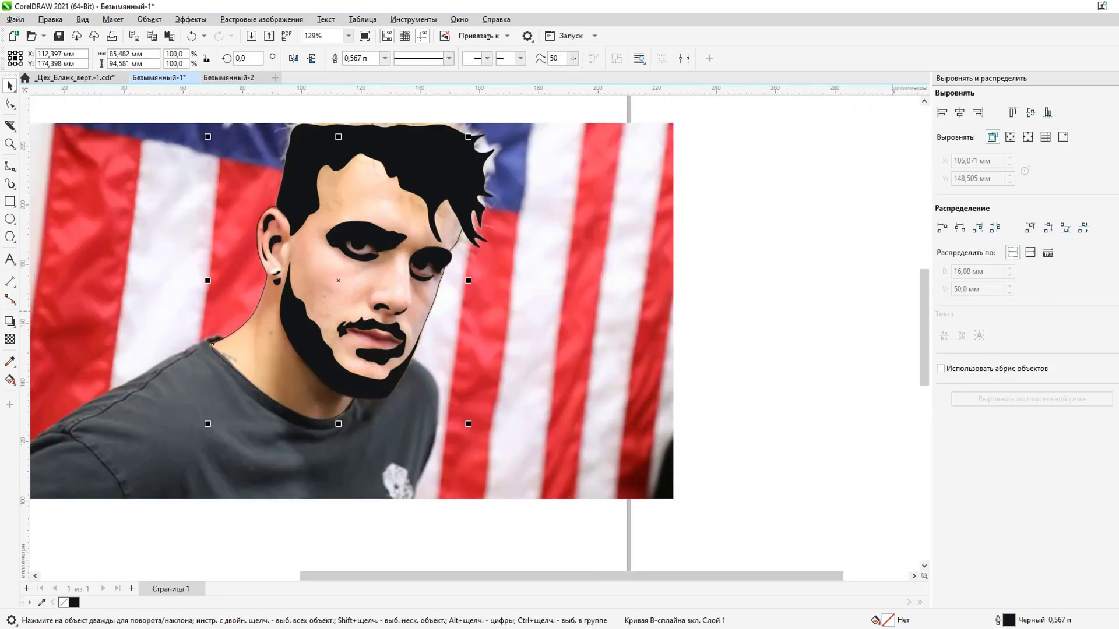
pyautogui.hotkey('ctrl', 'pagedown')
pyautogui.scroll(-1, 391, 218)
# Send the grey silhouette further back, behind the photo.
pyautogui.hotkey('ctrl', 'pagedown')
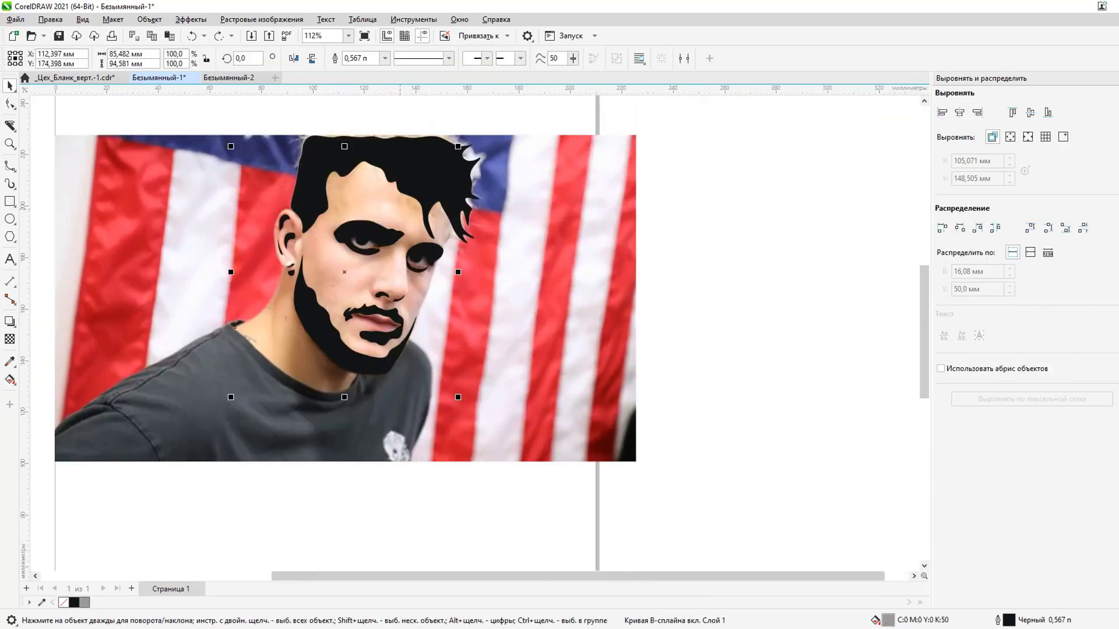
pyautogui.hotkey('ctrl', 'pagedown')
pyautogui.scroll(2, 358, 268)
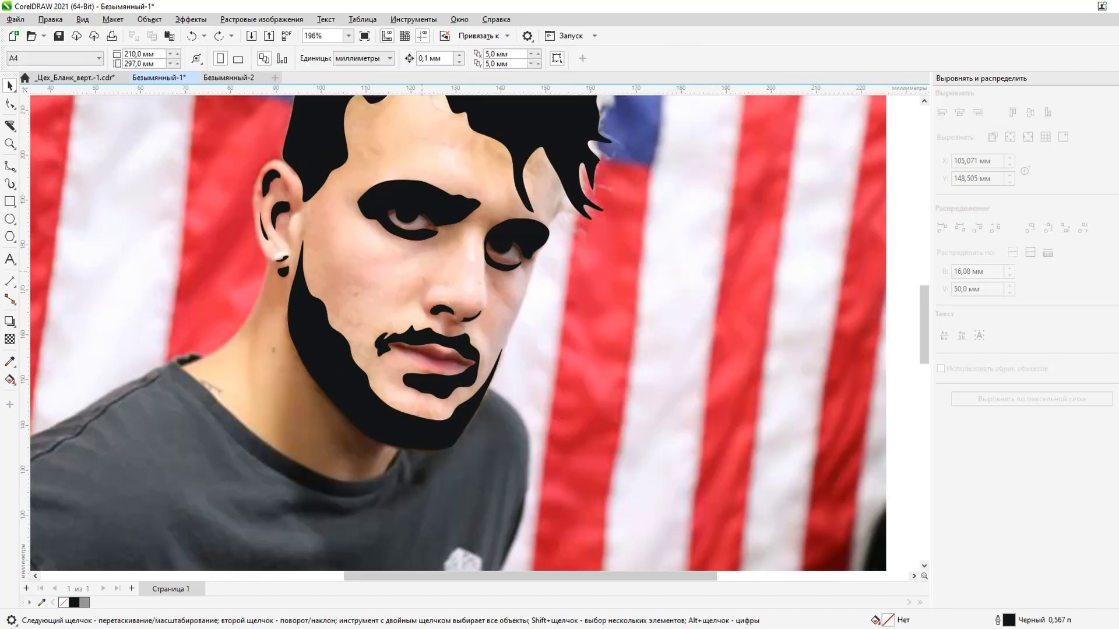
# Trace a closed B-spline shape around the nostril.
pyautogui.click(10, 166)
pyautogui.scroll(3, 358, 269)
pyautogui.click(456, 279)
pyautogui.click(418, 289)
pyautogui.click(407, 324)
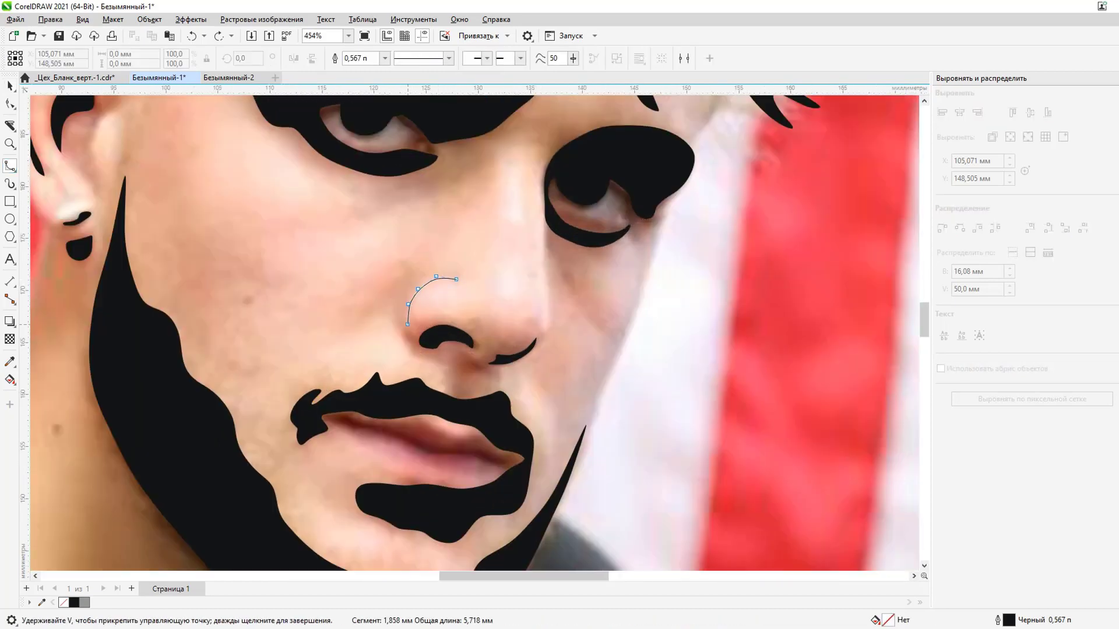
pyautogui.click(404, 344)
pyautogui.click(393, 305)
pyautogui.click(402, 285)
pyautogui.click(456, 279)
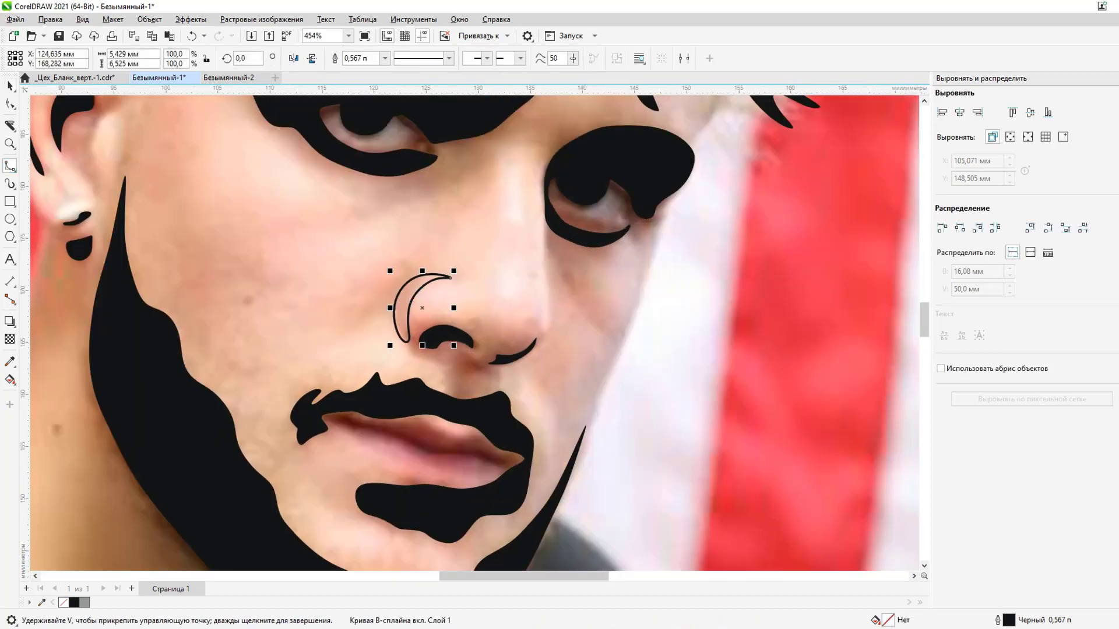
pyautogui.press('space')
pyautogui.scroll(-5, 408, 292)
pyautogui.scroll(3, 408, 292)
# Trace the shadow beneath the eye and fill it black.
pyautogui.click(10, 166)
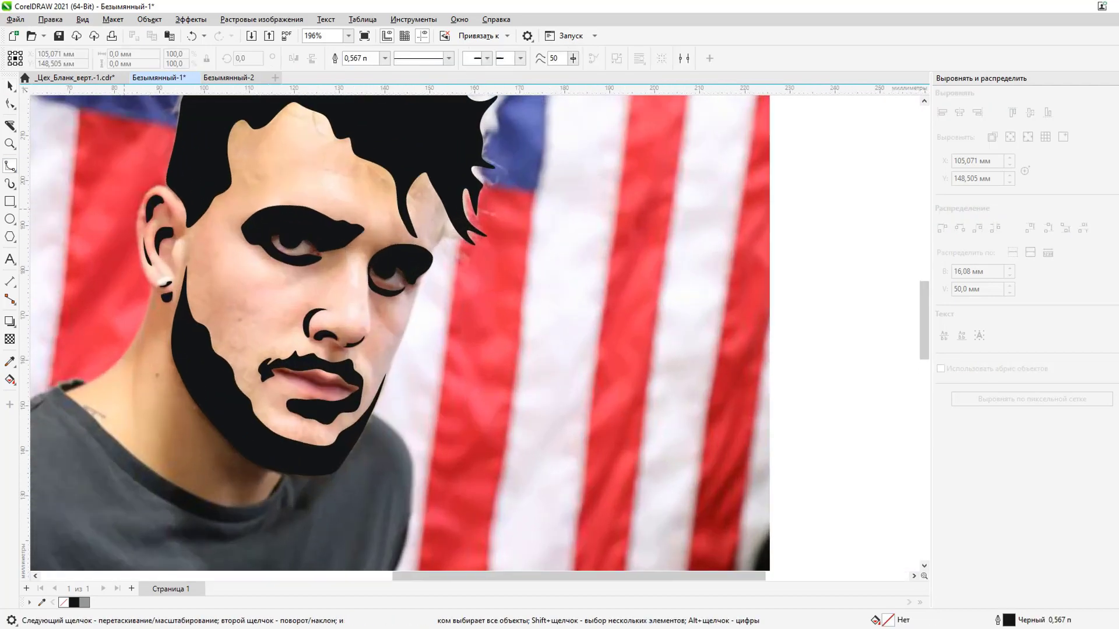
pyautogui.scroll(2, 355, 225)
pyautogui.scroll(2, 354, 225)
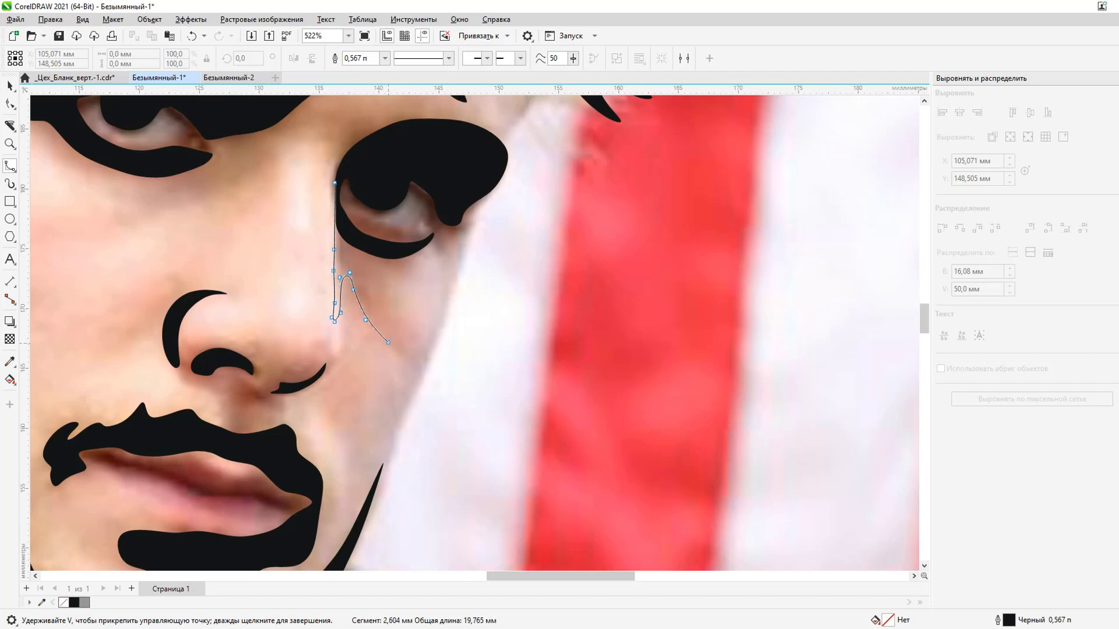
pyautogui.doubleClick(419, 250)
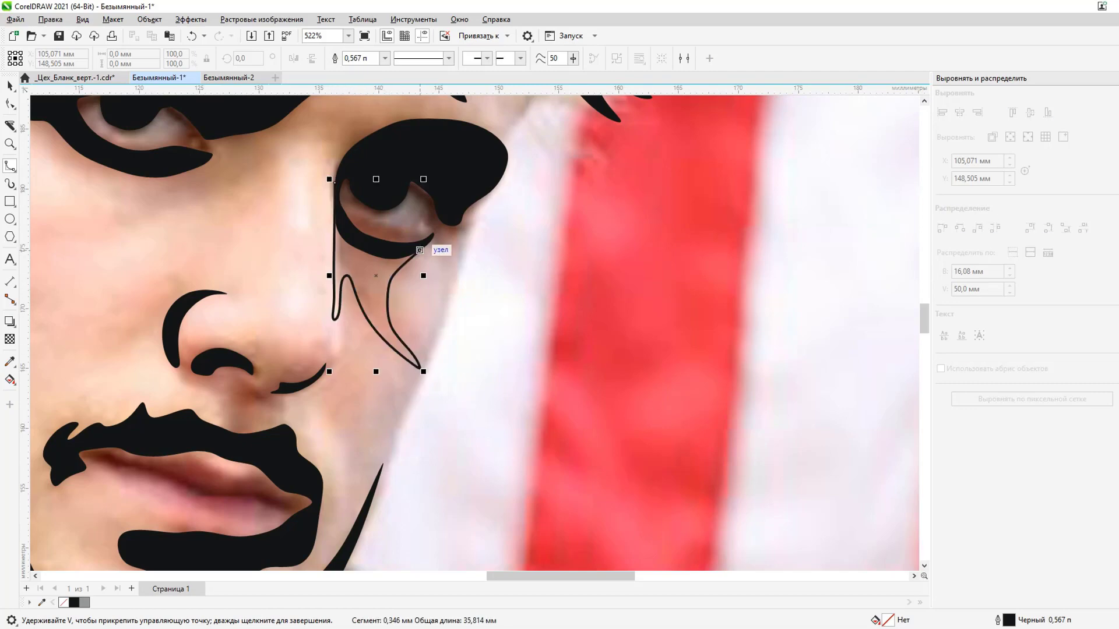
pyautogui.scroll(1, 363, 189)
pyautogui.click(74, 602)
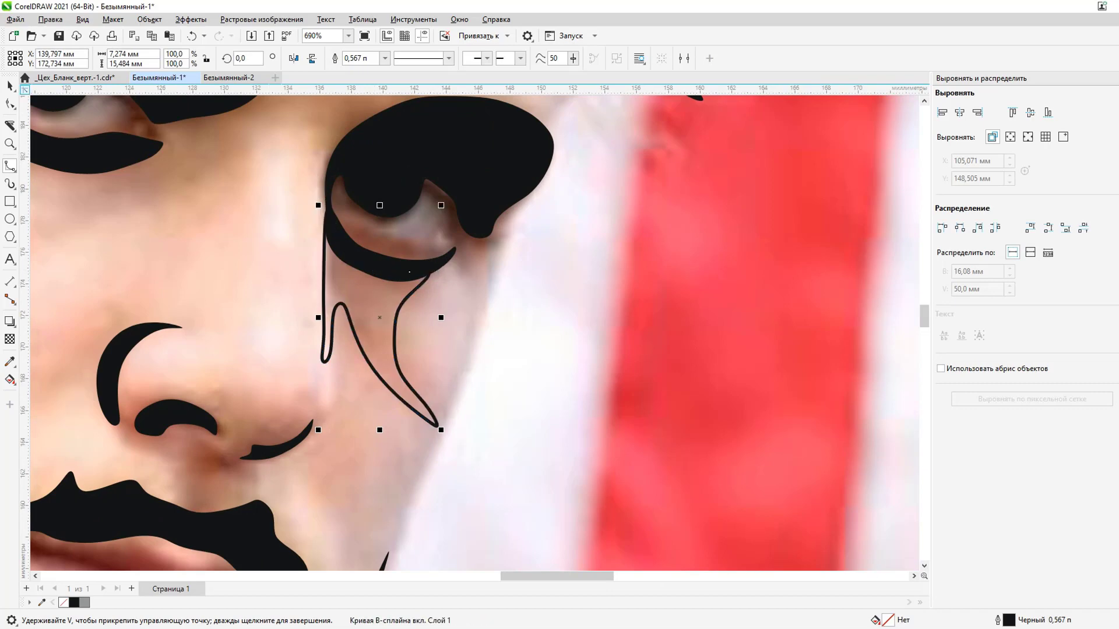
pyautogui.scroll(-4, 379, 304)
pyautogui.scroll(2, 371, 262)
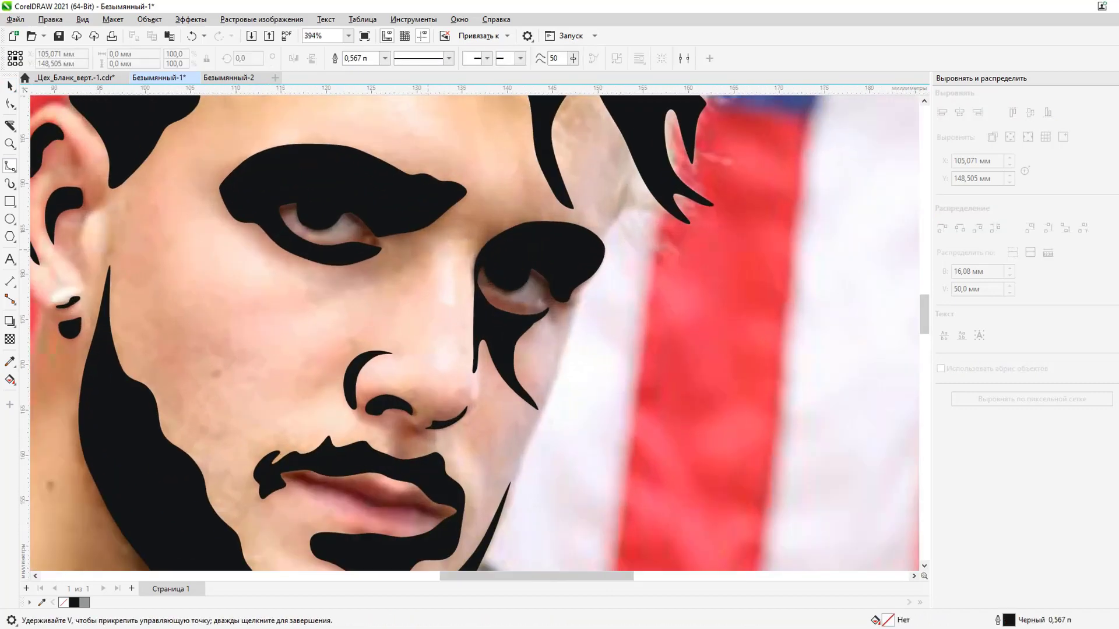
# Finish the stroke under the other eye, fill it black, and deselect.
pyautogui.doubleClick(428, 250)
pyautogui.click(74, 603)
pyautogui.scroll(-4, 373, 279)
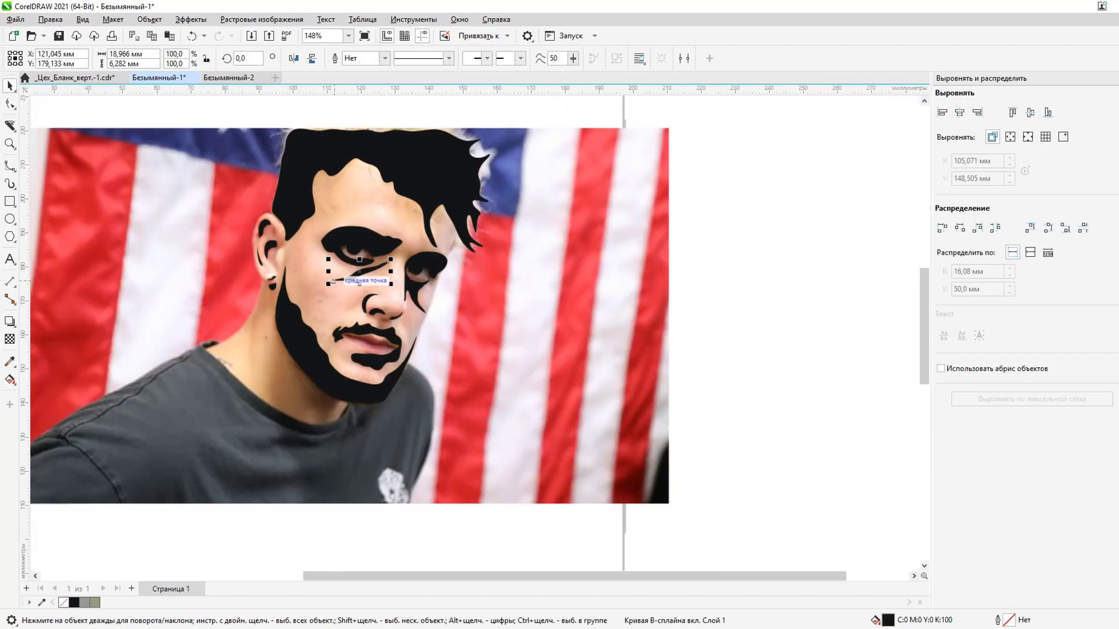
pyautogui.press('Escape')
pyautogui.scroll(-1, 350, 326)
pyautogui.scroll(2, 350, 326)
pyautogui.scroll(1, 350, 326)
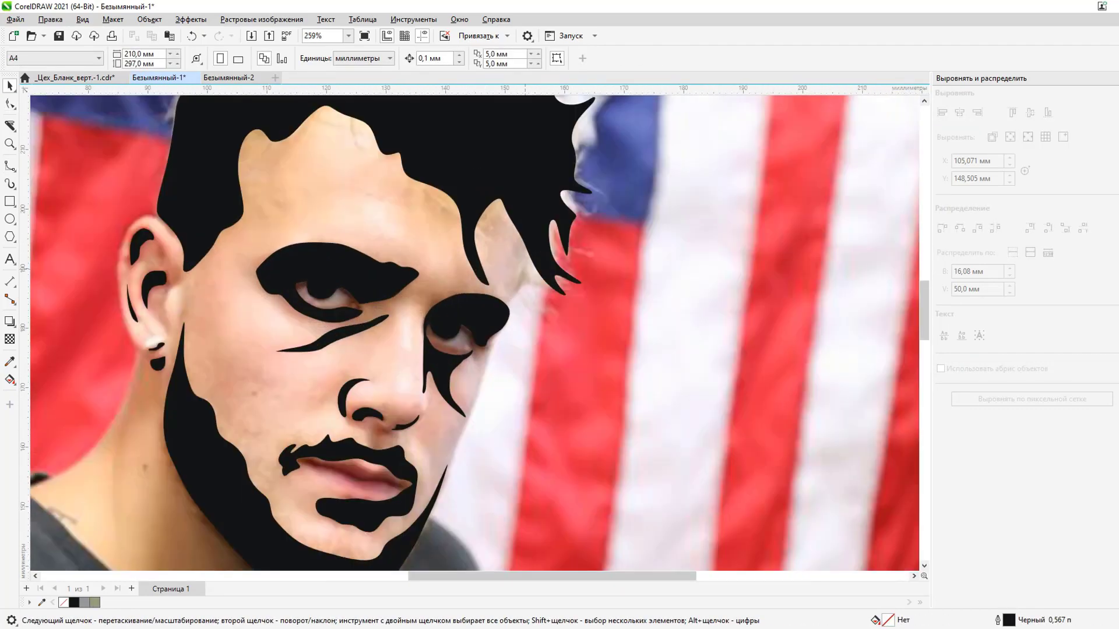
pyautogui.scroll(-2, 349, 326)
# Trace the face outline curve and check the traced shapes in wireframe view.
pyautogui.press('space')
pyautogui.scroll(-1, 373, 315)
pyautogui.scroll(1, 373, 315)
pyautogui.scroll(1, 373, 315)
pyautogui.click(152, 395)
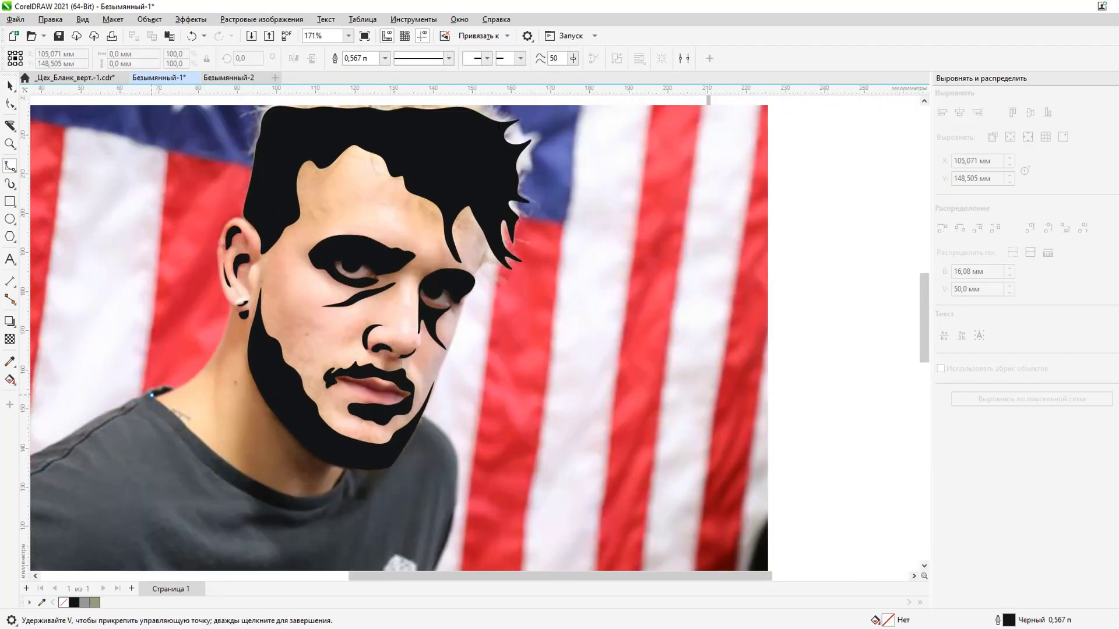
pyautogui.press('space')
pyautogui.scroll(-2, 402, 286)
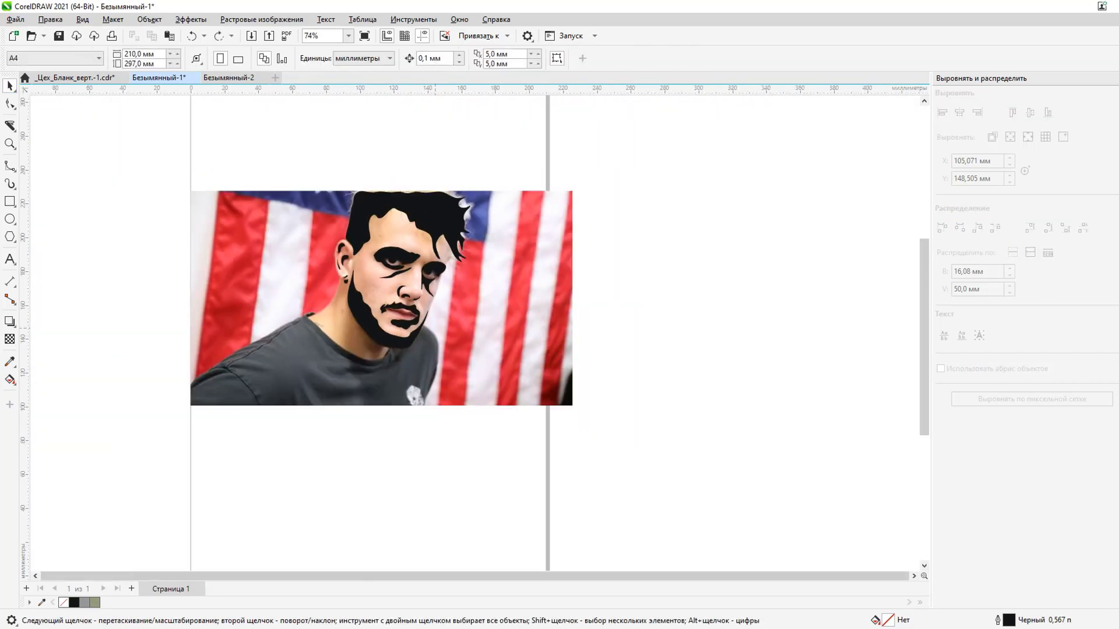
pyautogui.hotkey('shift', 'F9')
pyautogui.scroll(1, 402, 286)
pyautogui.hotkey('shift', 'F9')
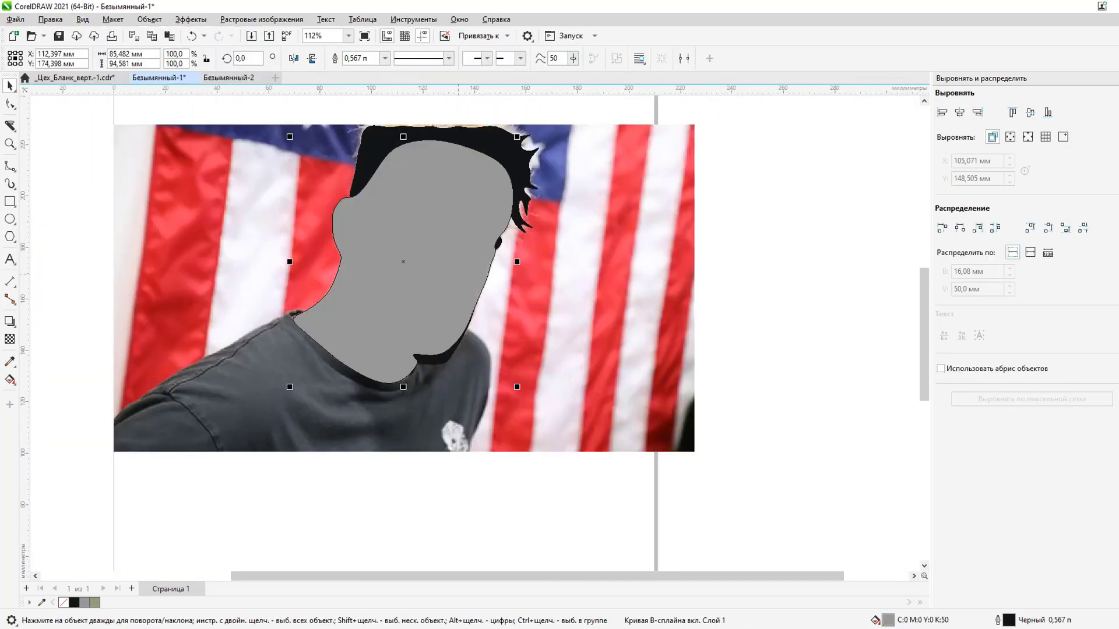
pyautogui.scroll(1, 465, 274)
pyautogui.scroll(-2, 464, 274)
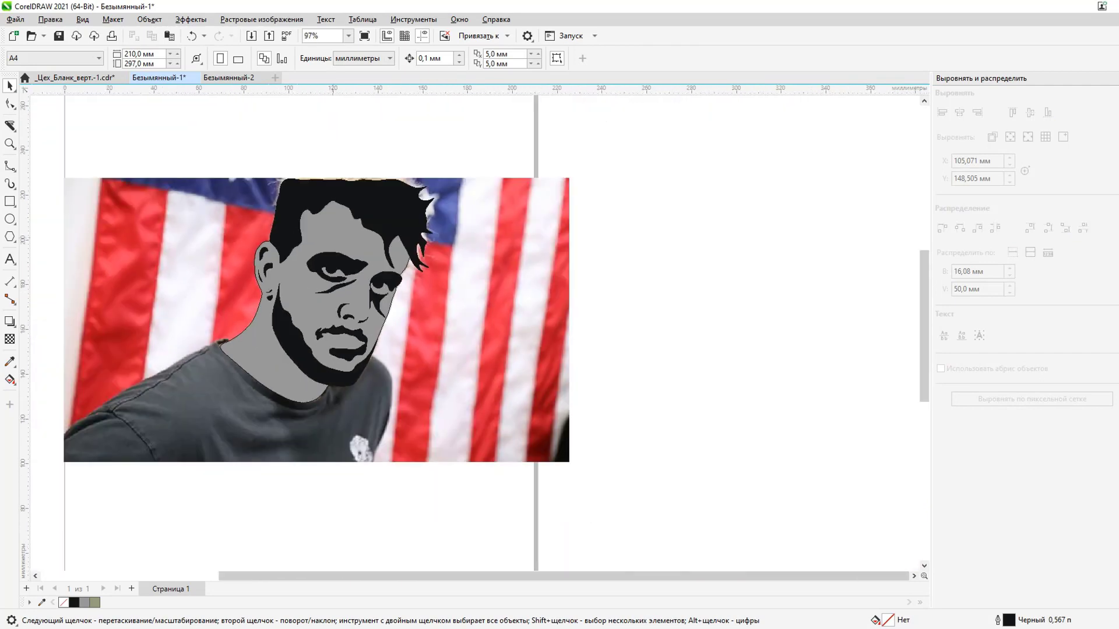
# Drag the traced portrait to the right so it sits beside the original photo.
pyautogui.rightClick(465, 274)
pyautogui.press('Escape')
pyautogui.moveTo(339, 306); pyautogui.dragTo(514, 306)
pyautogui.scroll(1, 514, 306)
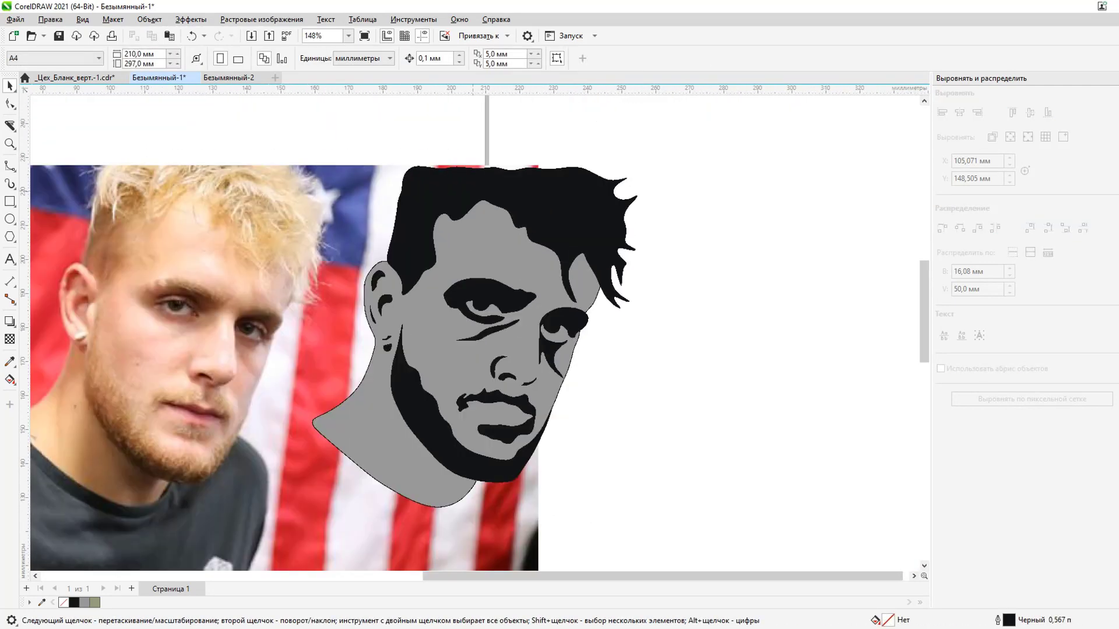
pyautogui.hotkey('shift', 'F11')
pyautogui.moveTo(604, 149); pyautogui.dragTo(853, 141)
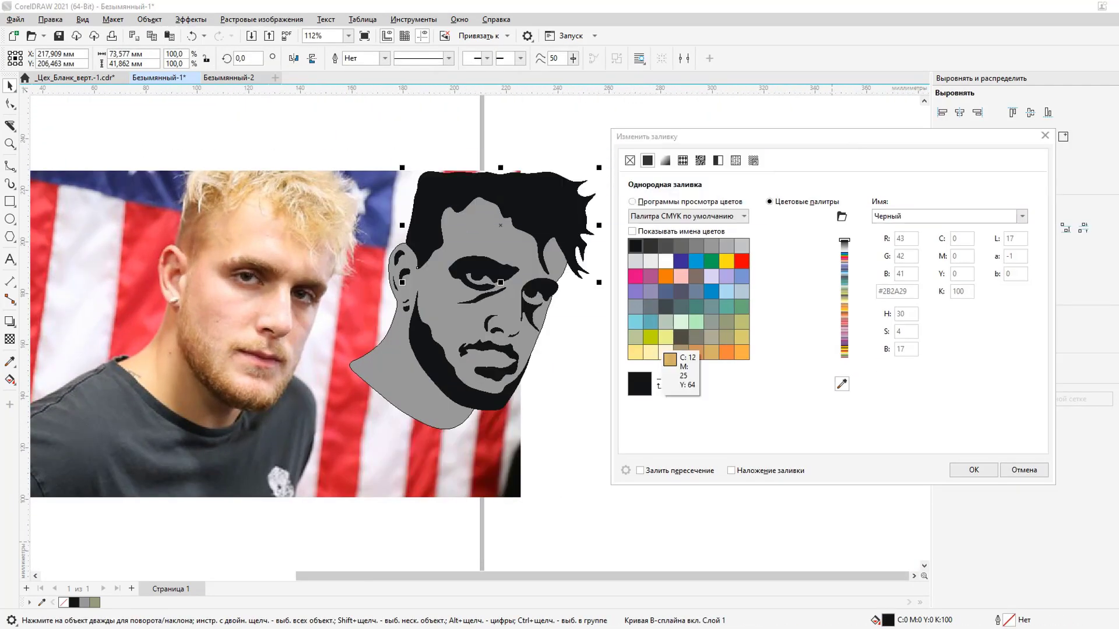
# Try tan, orange, red, pink and no fill on the hair, then cancel the changes.
pyautogui.click(680, 350)
pyautogui.click(632, 201)
pyautogui.moveTo(694, 345); pyautogui.dragTo(788, 232)
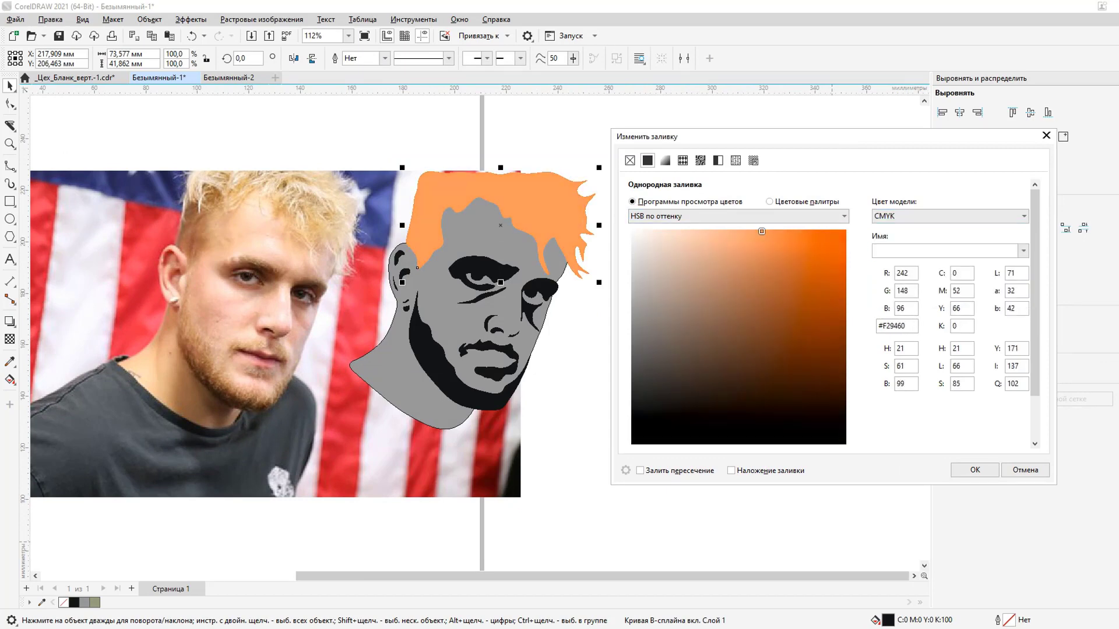
pyautogui.click(769, 201)
pyautogui.click(632, 201)
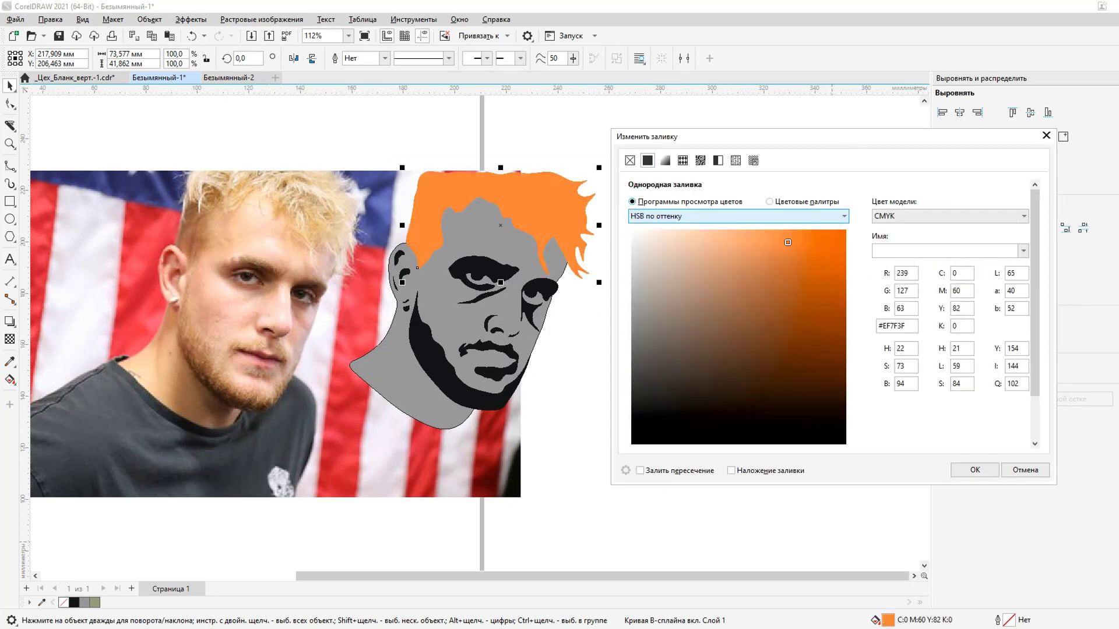
pyautogui.click(769, 201)
pyautogui.click(741, 260)
pyautogui.click(632, 201)
pyautogui.click(725, 230)
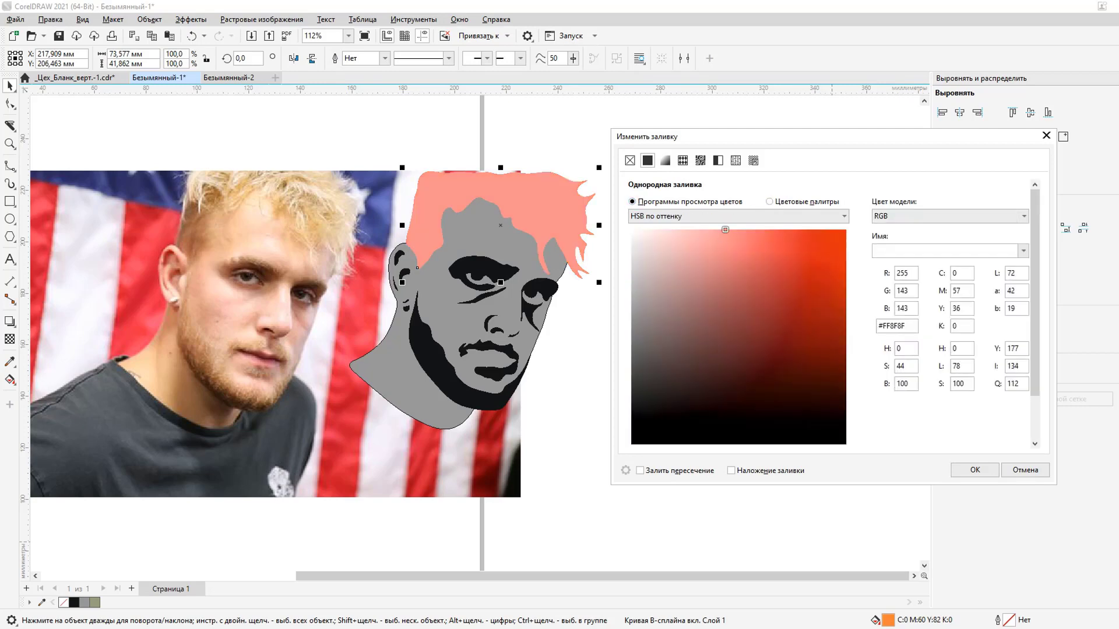
pyautogui.click(630, 160)
pyautogui.click(775, 270)
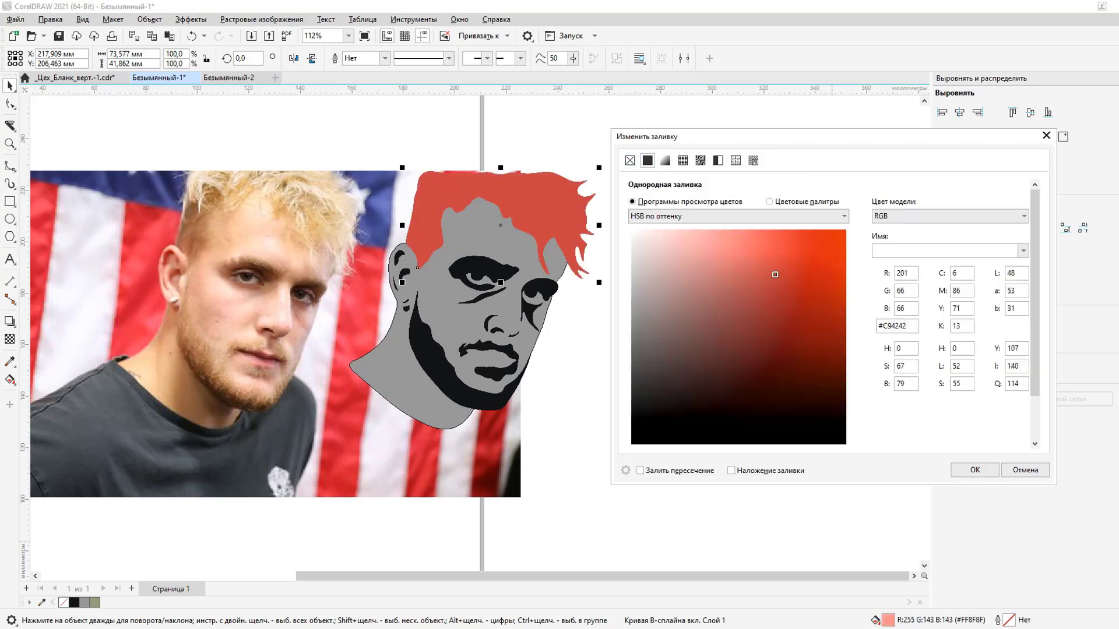
pyautogui.click(1025, 469)
# Give the hair a fountain fill running from orange to light orange.
pyautogui.hotkey('shift', 'F11')
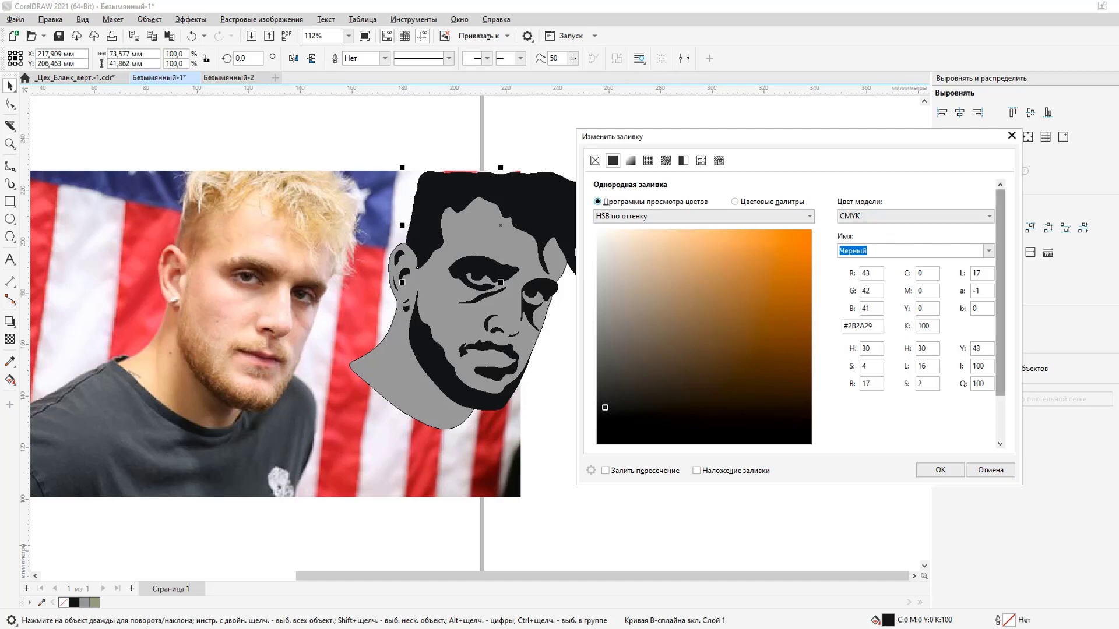
pyautogui.scroll(-2, 793, 315)
pyautogui.moveTo(605, 359); pyautogui.dragTo(708, 182)
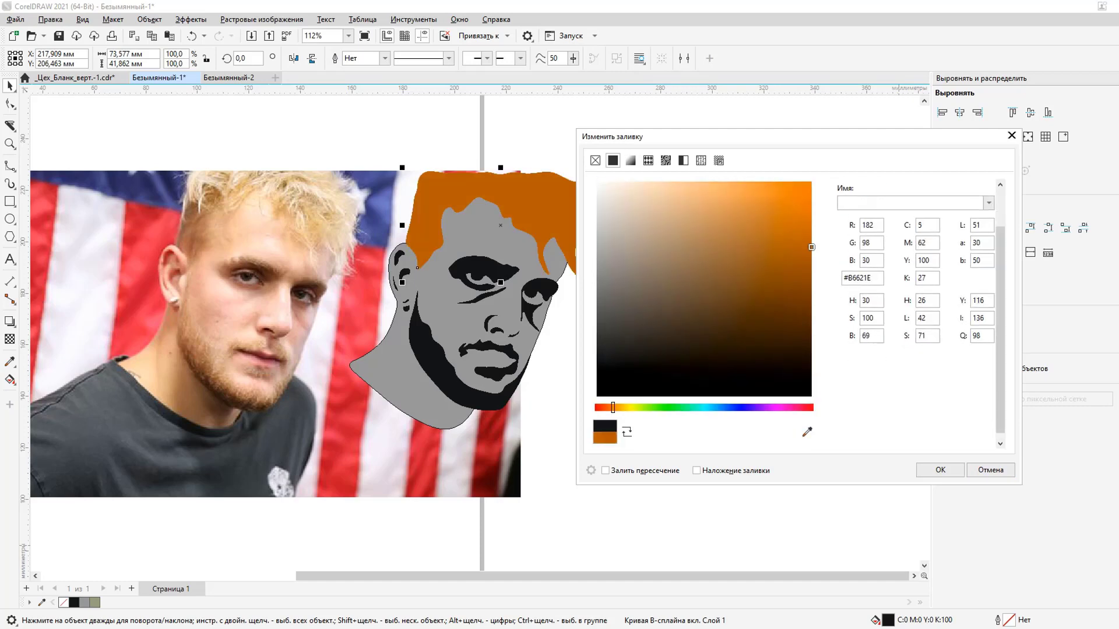
pyautogui.click(630, 160)
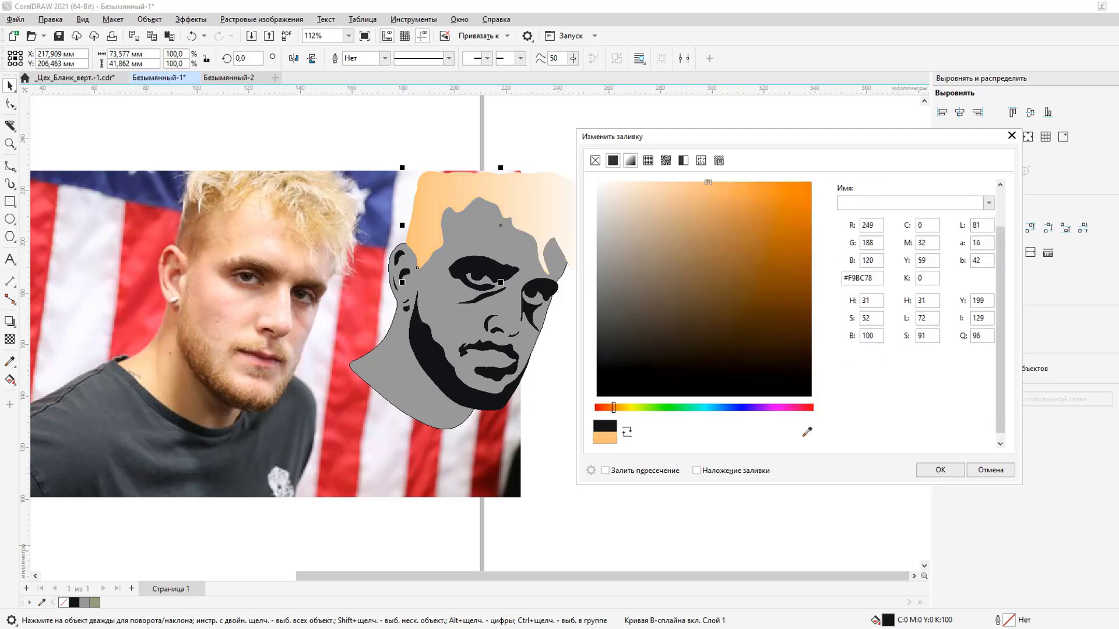
pyautogui.click(672, 376)
pyautogui.moveTo(705, 434); pyautogui.dragTo(687, 432)
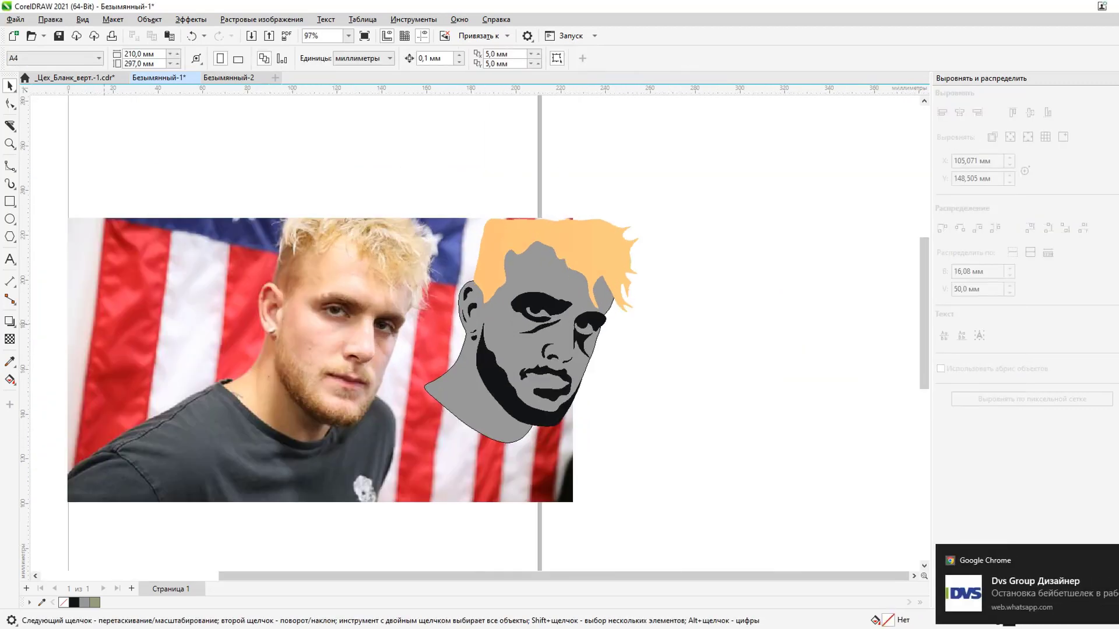
# Copy the hair's orange onto the beard shape with the eyedropper, then begin the lip line.
pyautogui.click(578, 261)
pyautogui.scroll(1, 496, 385)
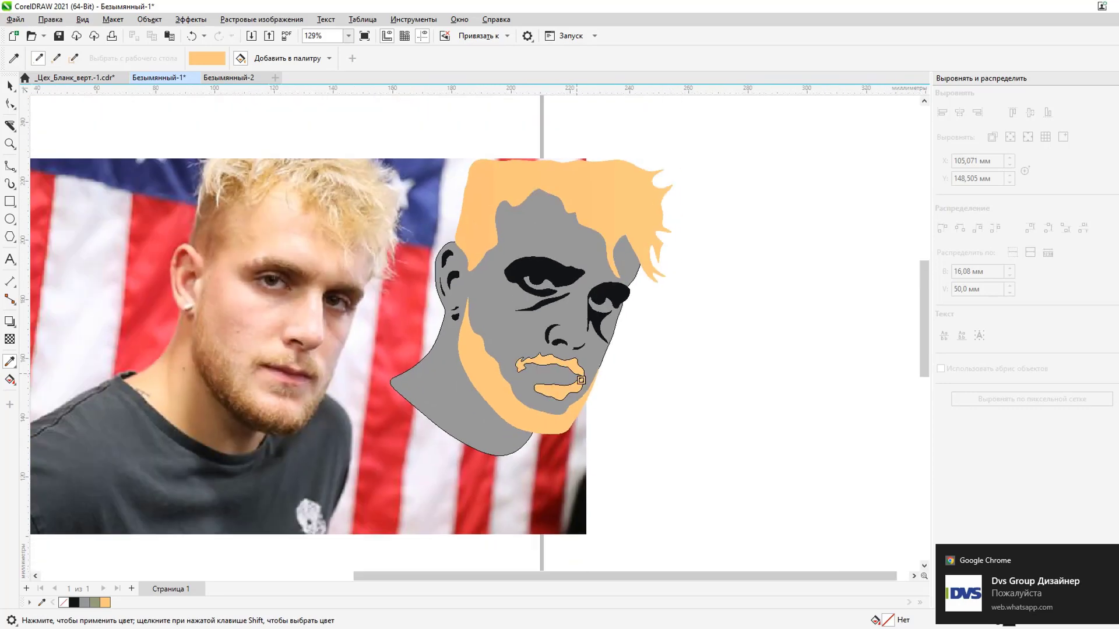
pyautogui.click(542, 359)
pyautogui.press('space')
pyautogui.scroll(-2, 542, 358)
pyautogui.scroll(3, 574, 383)
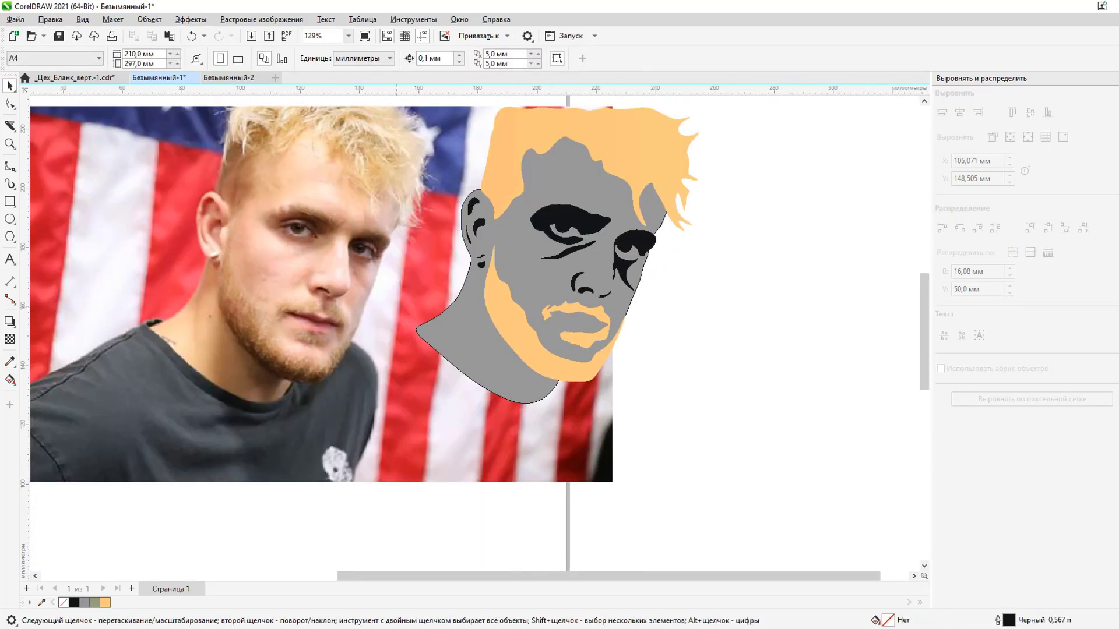
pyautogui.scroll(5, 294, 297)
pyautogui.scroll(6, 293, 297)
pyautogui.press('F5')
pyautogui.click(255, 301)
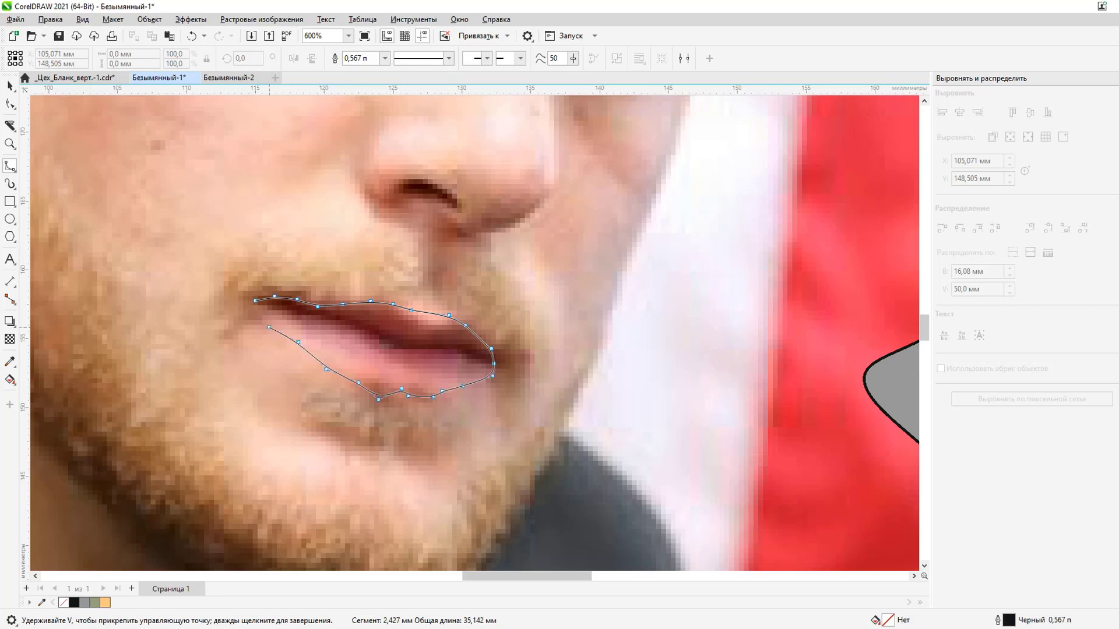
# Redraw the closed lip-gap curve, fill it black and remove its outline.
pyautogui.scroll(-5, 256, 300)
pyautogui.hotkey('ctrl', 'z')
pyautogui.scroll(5, 255, 300)
pyautogui.click(190, 299)
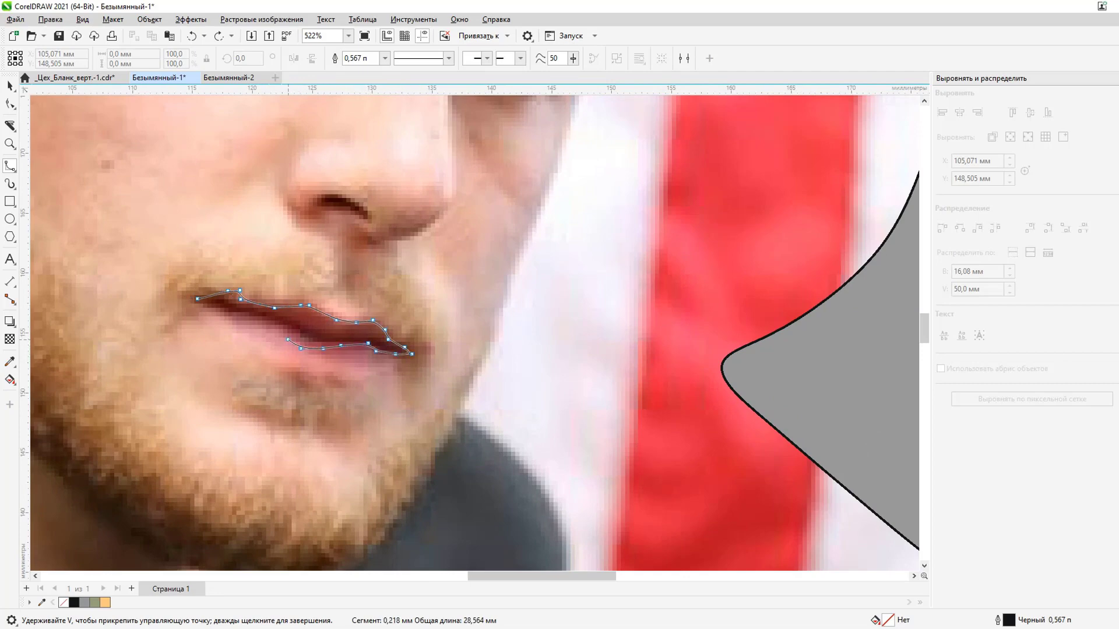
pyautogui.doubleClick(412, 354)
pyautogui.click(74, 603)
pyautogui.rightClick(64, 603)
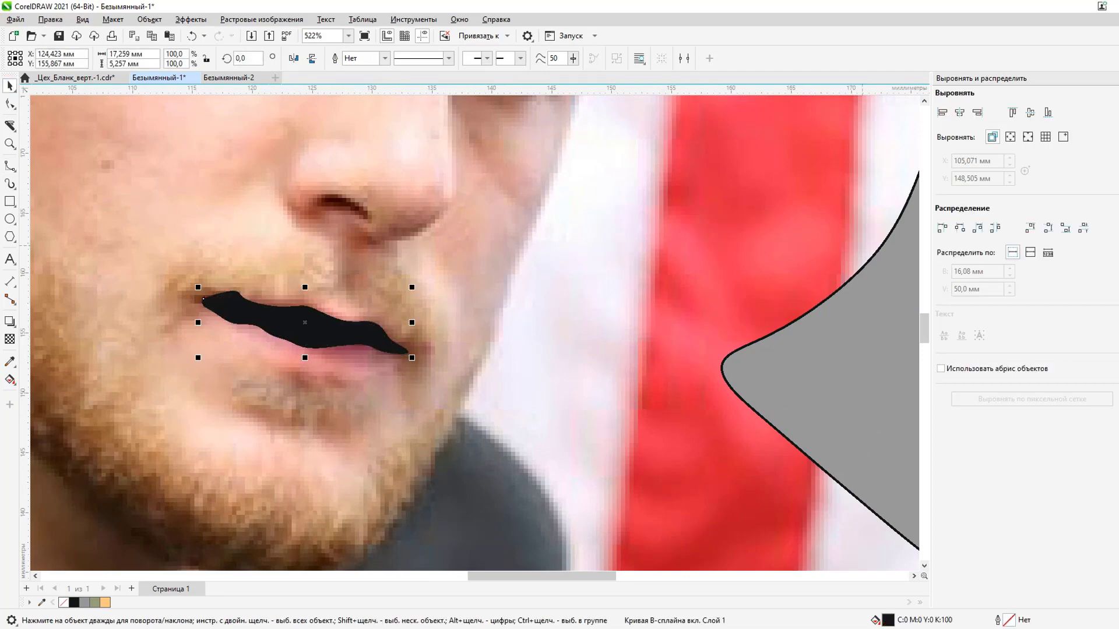
pyautogui.scroll(-5, 571, 341)
# Select the beard shape and zoom around the eye area, briefly trying the Attributes Eyedropper.
pyautogui.scroll(3, 524, 338)
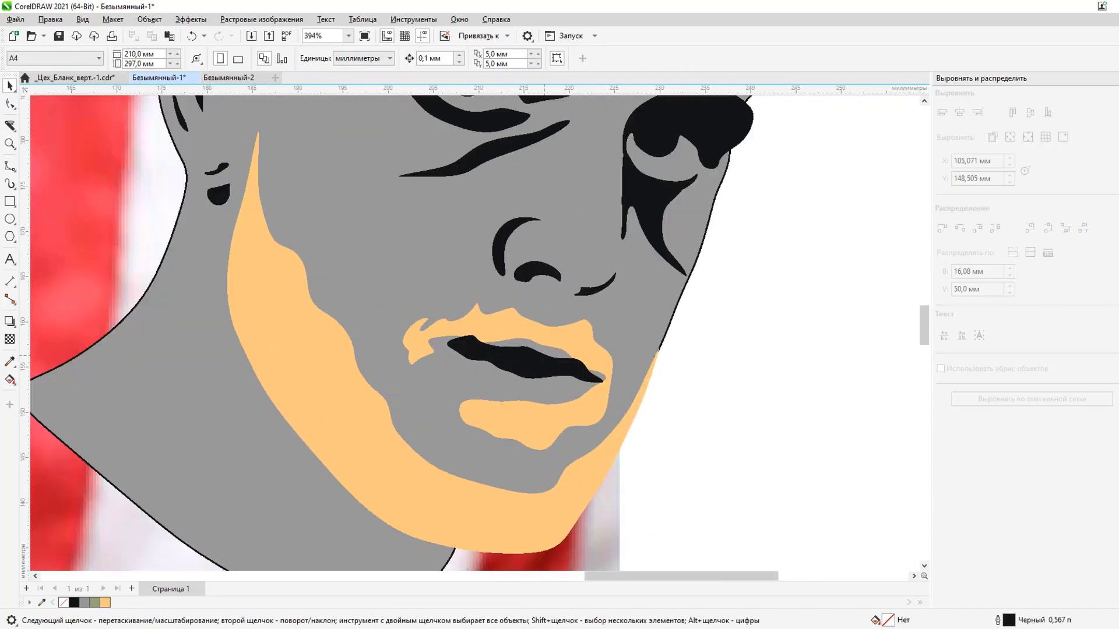
pyautogui.click(470, 338)
pyautogui.scroll(-2, 469, 338)
pyautogui.scroll(3, 496, 349)
pyautogui.scroll(-5, 496, 350)
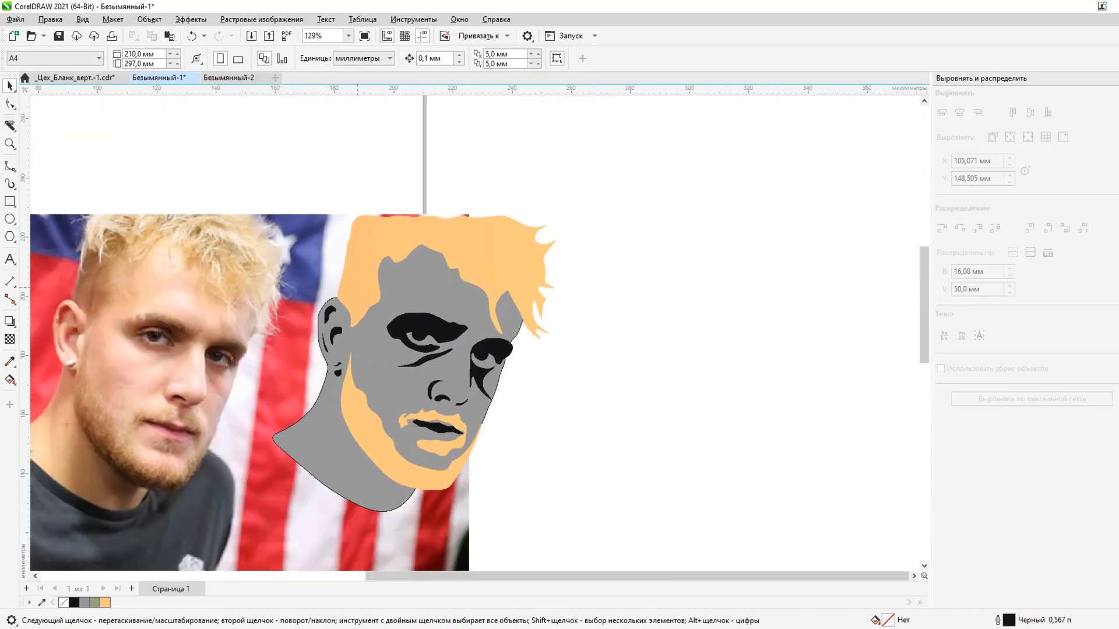
pyautogui.press('i')
pyautogui.scroll(4, 368, 337)
pyautogui.scroll(-1, 449, 291)
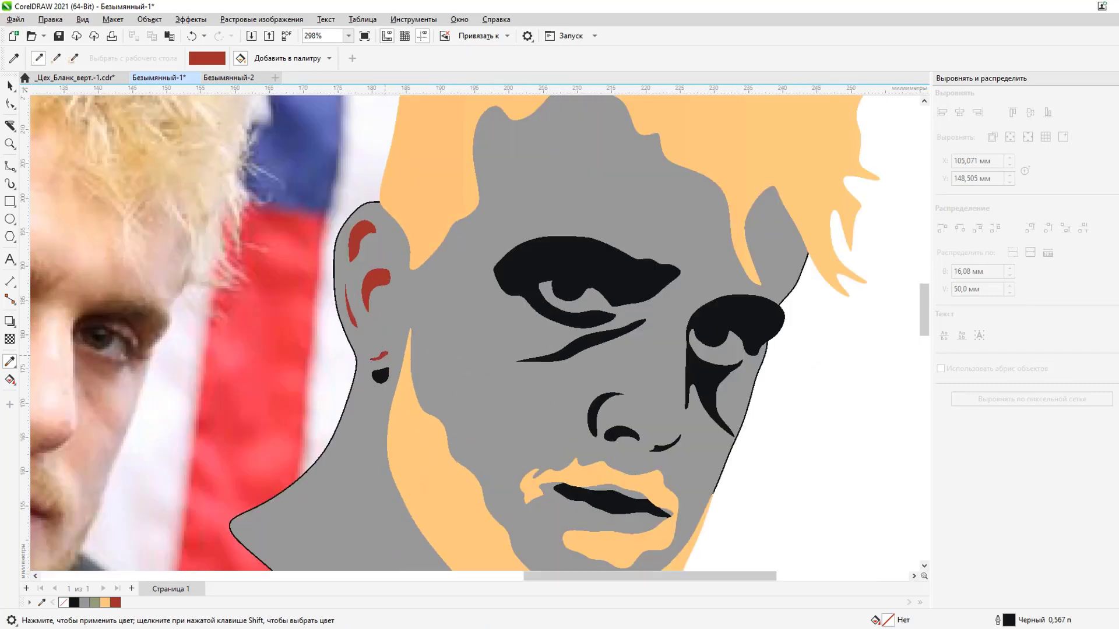
pyautogui.scroll(-1, 448, 292)
pyautogui.press('space')
pyautogui.scroll(-2, 449, 292)
pyautogui.scroll(1, 449, 292)
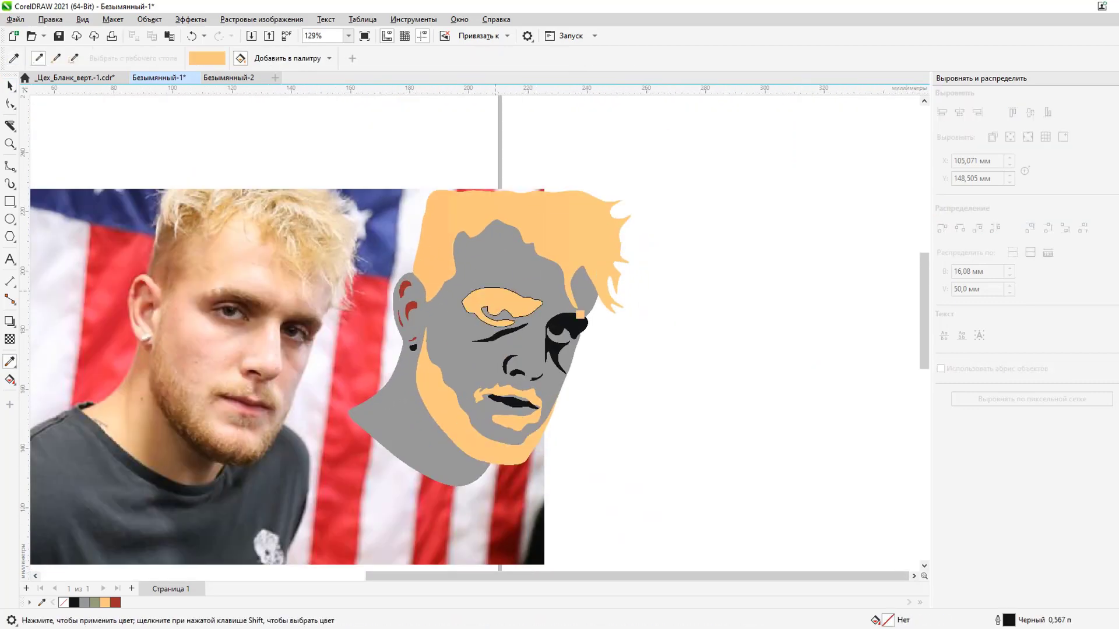
pyautogui.scroll(2, 577, 324)
# Copy red with the Attributes Eyedropper onto the eye stroke, lips and nostril arc.
pyautogui.click(574, 326)
pyautogui.click(476, 333)
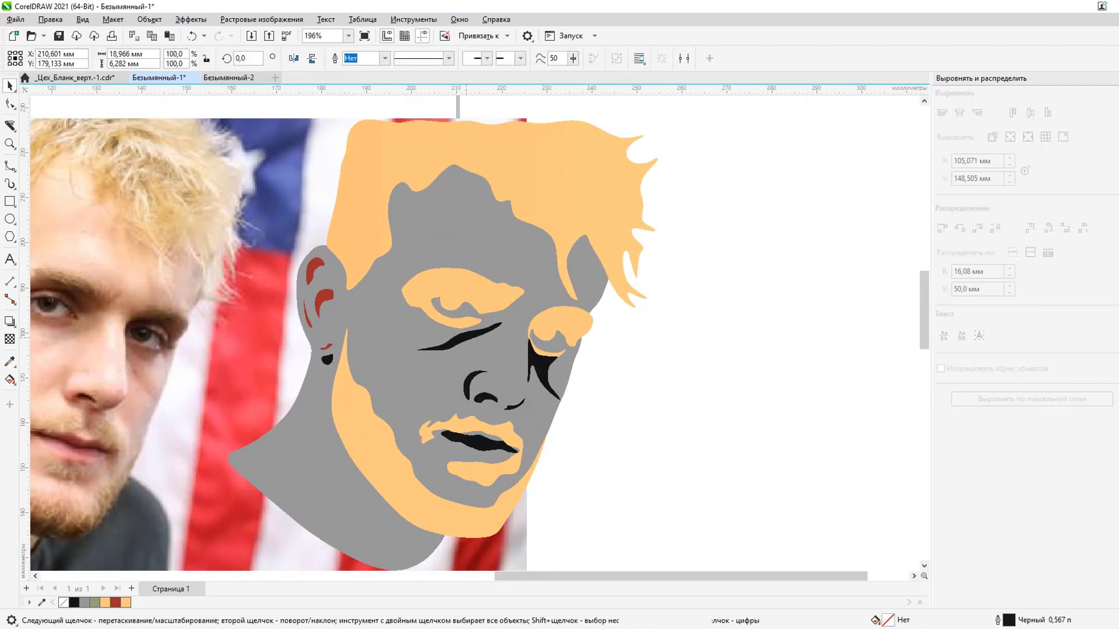
pyautogui.scroll(-1, 475, 335)
pyautogui.press('i')
pyautogui.click(462, 336)
pyautogui.scroll(2, 512, 350)
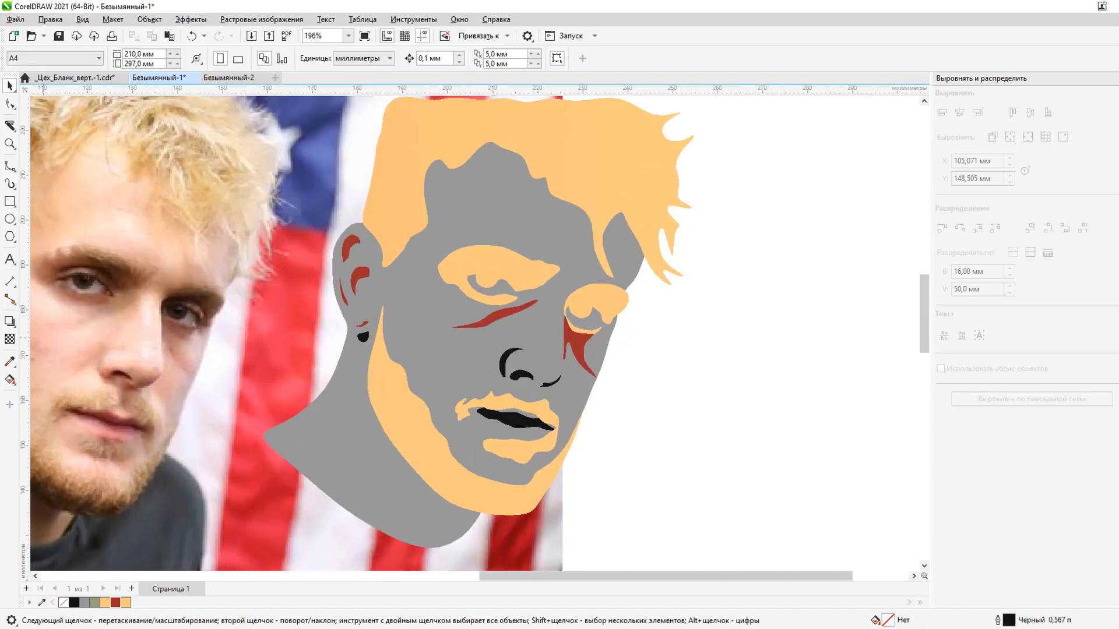
pyautogui.scroll(2, 513, 350)
pyautogui.click(496, 455)
pyautogui.click(471, 318)
pyautogui.scroll(-5, 521, 351)
pyautogui.press('space')
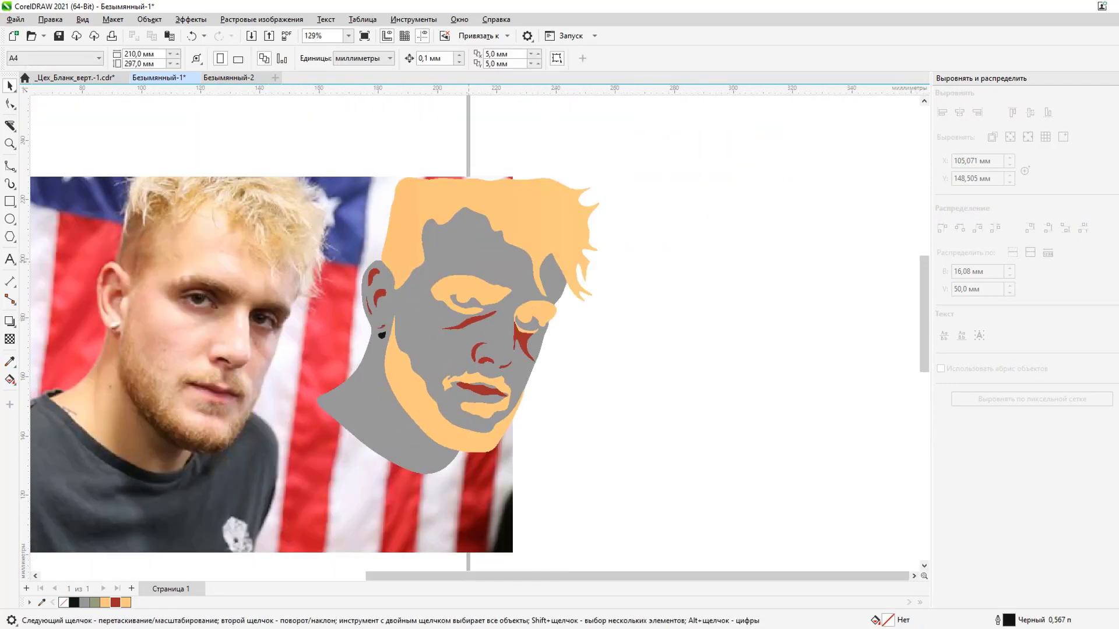
# Change the grey face shape's fill to a fountain gradient.
pyautogui.click(408, 408)
pyautogui.hotkey('shift', 'F11')
pyautogui.click(626, 148)
pyautogui.click(653, 365)
# Set the gradient's left node to a light peach sampled from the photo's skin.
pyautogui.click(775, 568)
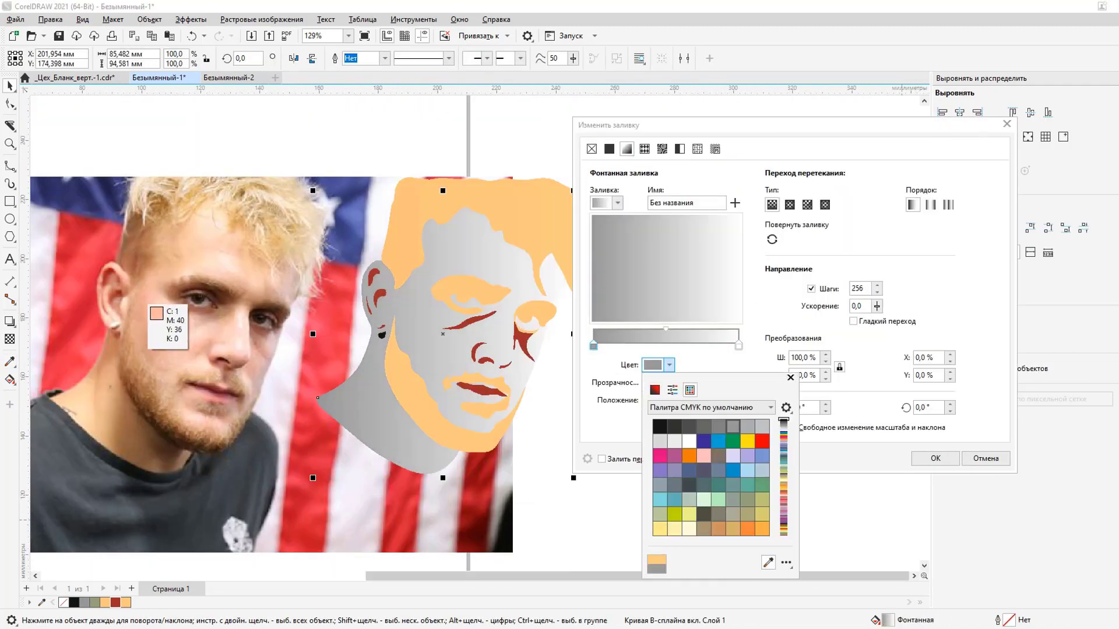
pyautogui.click(158, 373)
pyautogui.click(653, 365)
pyautogui.click(685, 423)
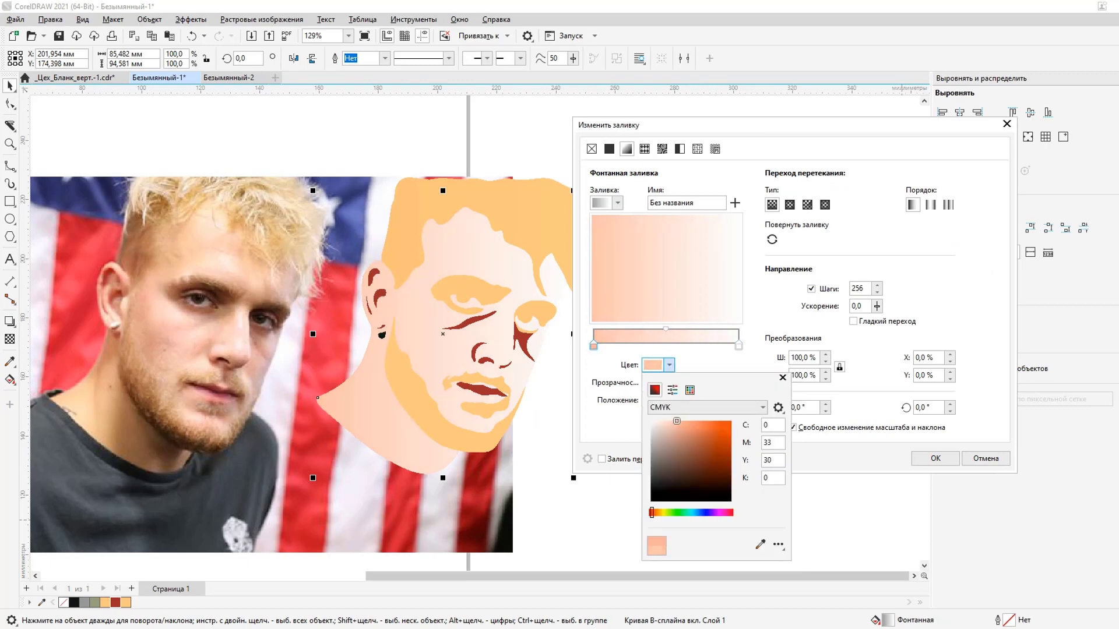
# Set the right node to a pale pinkish skin tone and apply the peach-to-pink gradient.
pyautogui.click(739, 346)
pyautogui.click(669, 365)
pyautogui.click(760, 545)
pyautogui.click(296, 388)
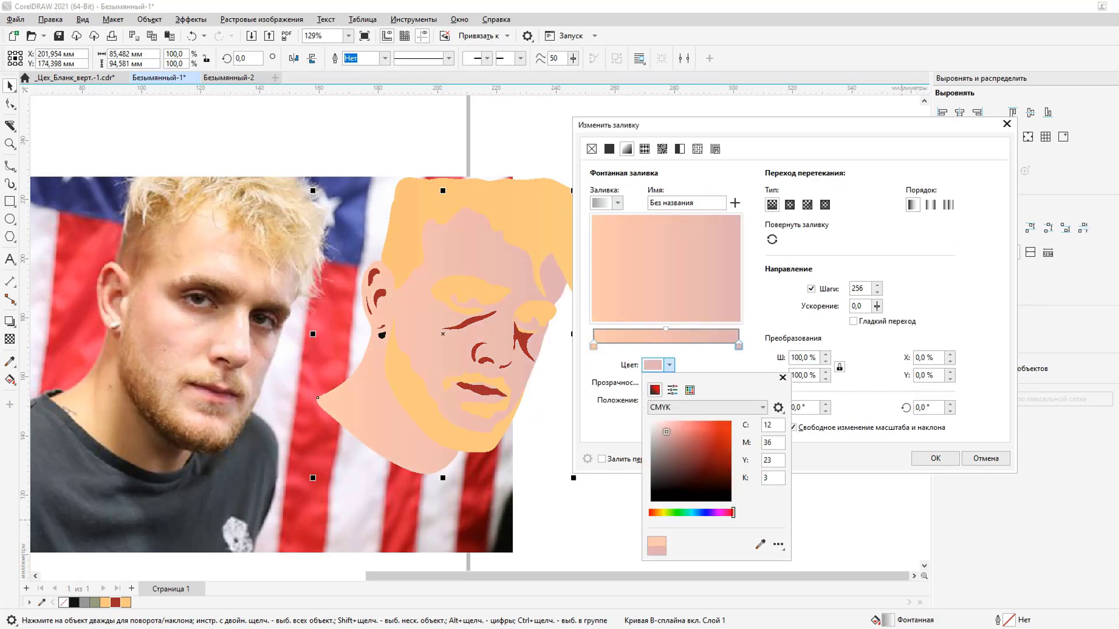
pyautogui.moveTo(666, 431); pyautogui.dragTo(666, 421)
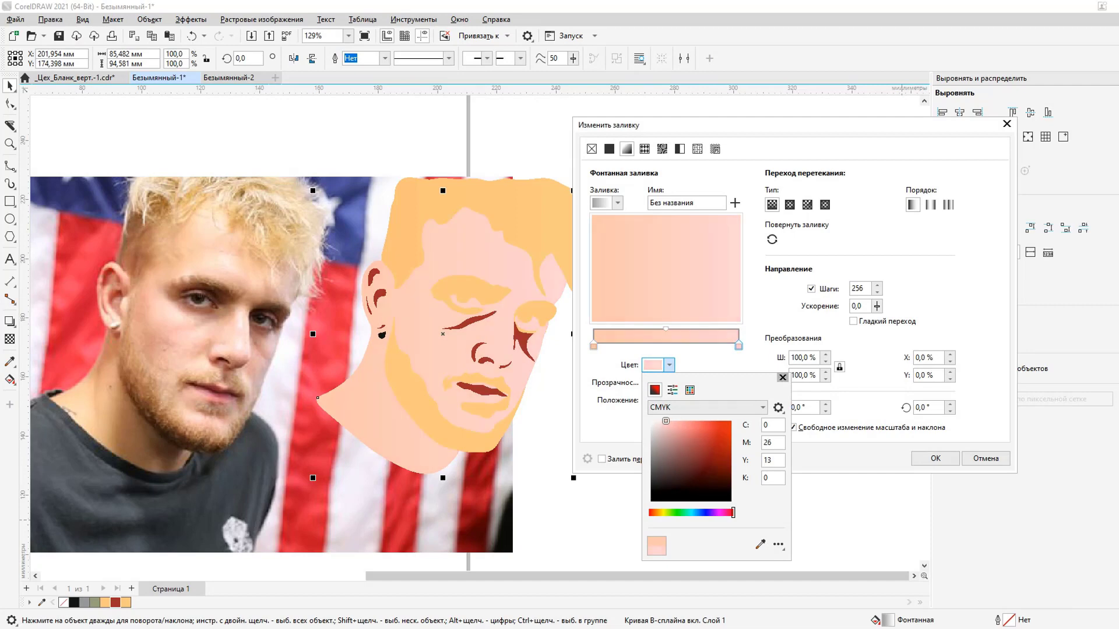
pyautogui.press('Return')
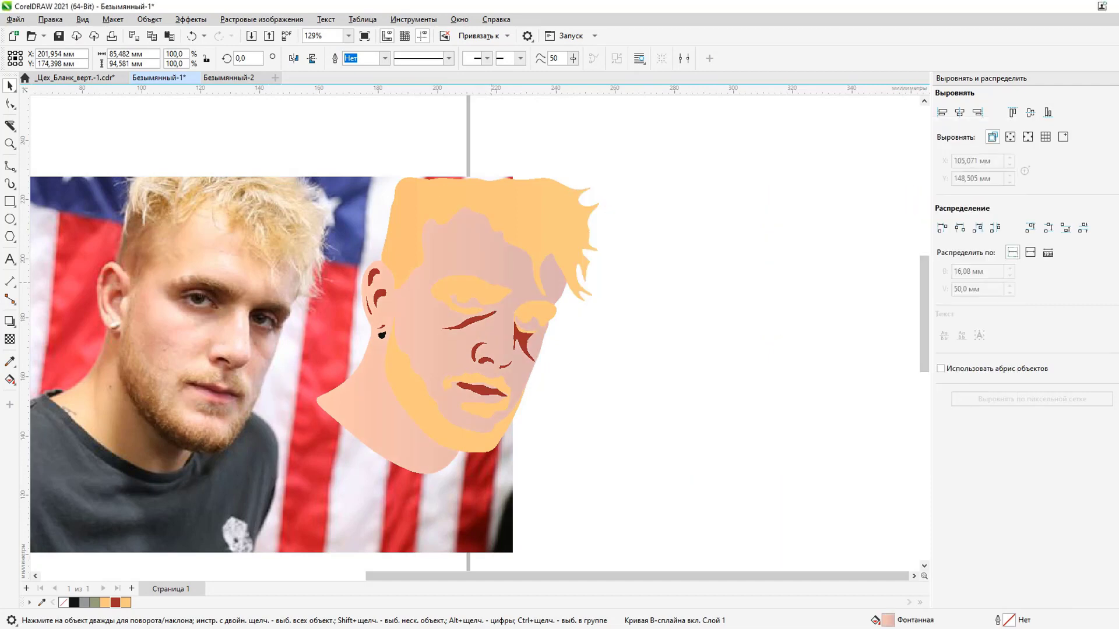
pyautogui.press('F11')
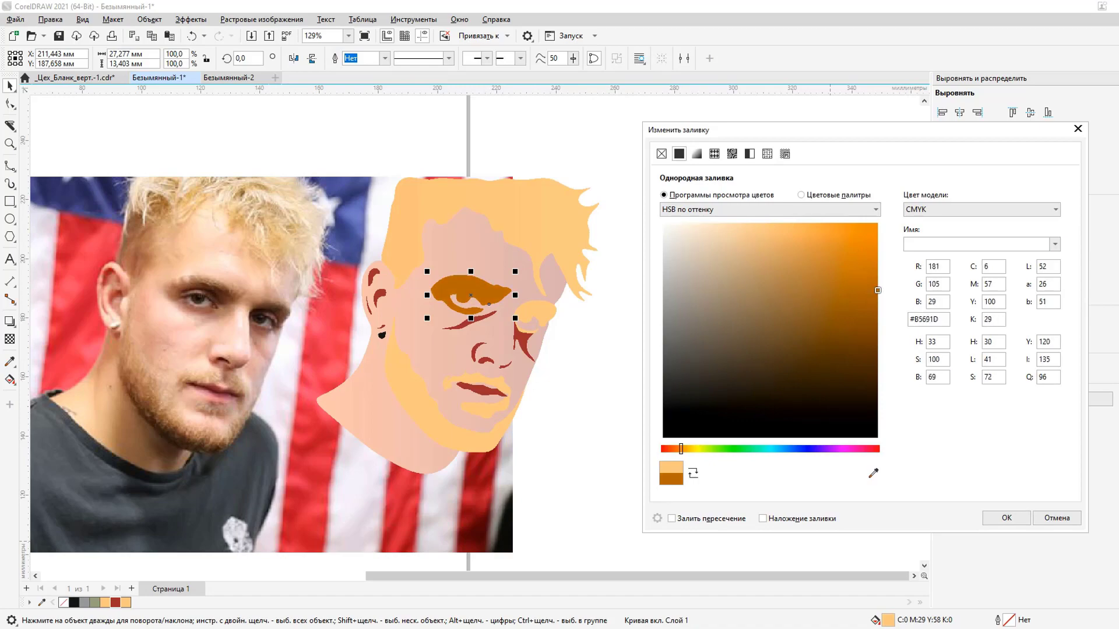
# Fill the brows dark orange #B5691D and copy that colour onto the hair and beard.
pyautogui.press('Return')
pyautogui.click(522, 306)
pyautogui.scroll(1, 522, 306)
pyautogui.click(407, 443)
pyautogui.scroll(-2, 481, 303)
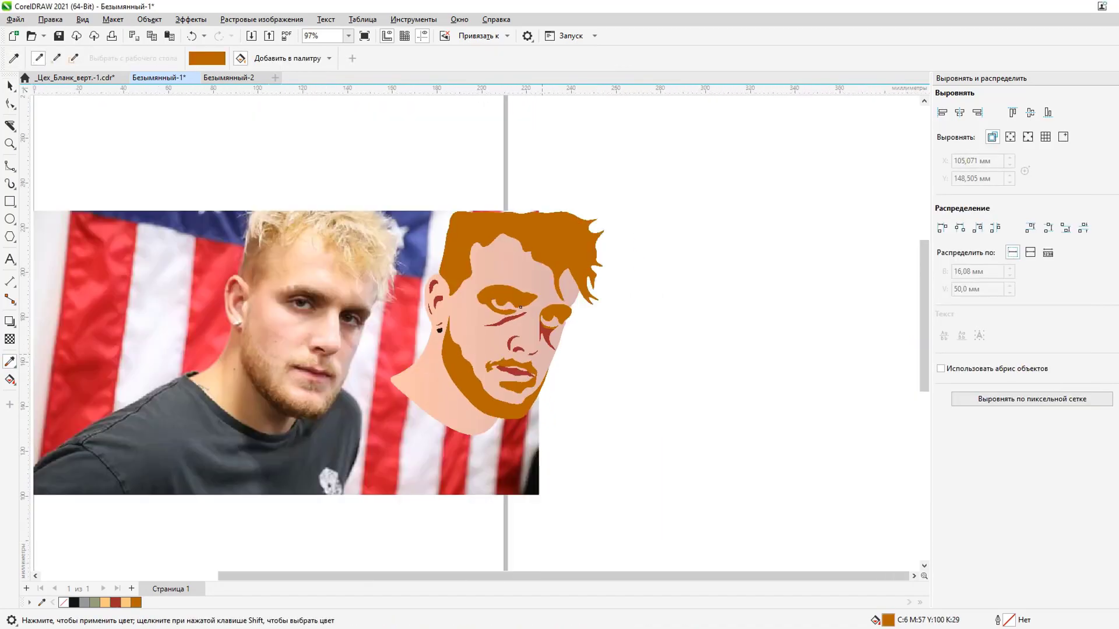
pyautogui.scroll(3, 513, 290)
pyautogui.scroll(-2, 513, 290)
pyautogui.press('space')
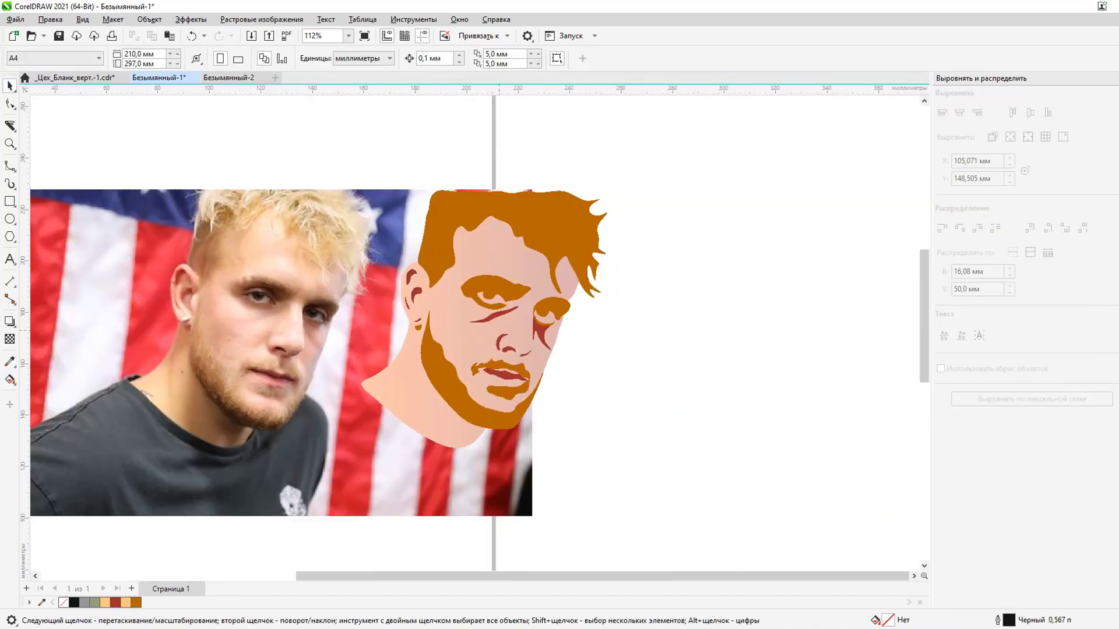
pyautogui.scroll(1, 513, 290)
pyautogui.scroll(1, 513, 290)
pyautogui.click(10, 219)
# Draw a small ellipse inside the left eye.
pyautogui.scroll(2, 525, 286)
pyautogui.moveTo(501, 271); pyautogui.dragTo(551, 304)
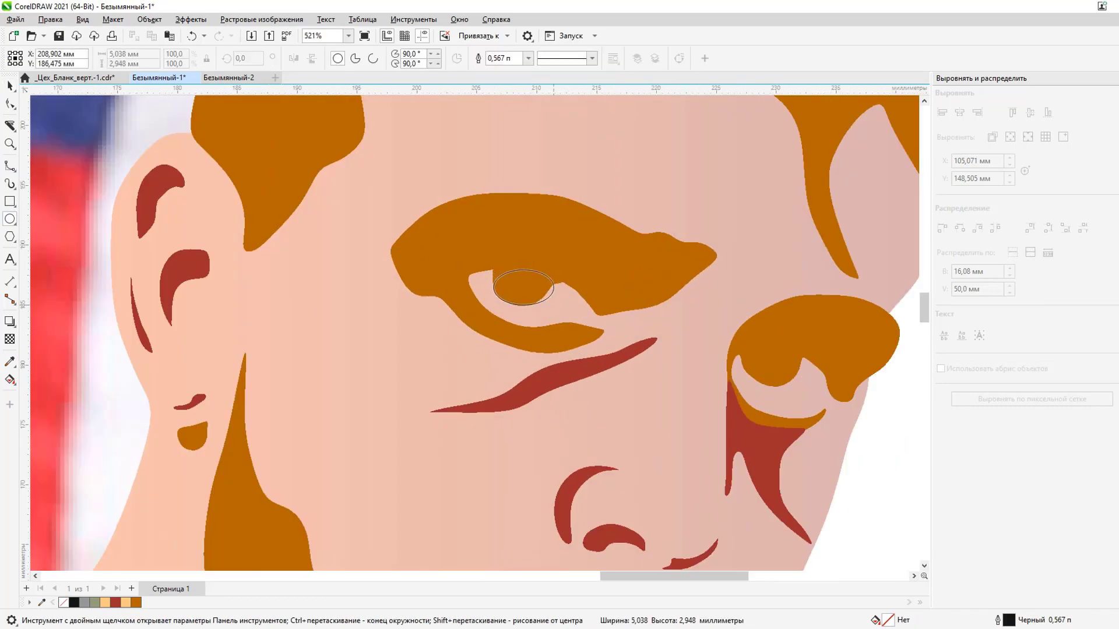
pyautogui.scroll(-1, 519, 288)
pyautogui.scroll(-2, 519, 255)
pyautogui.press('Escape')
pyautogui.scroll(-2, 600, 264)
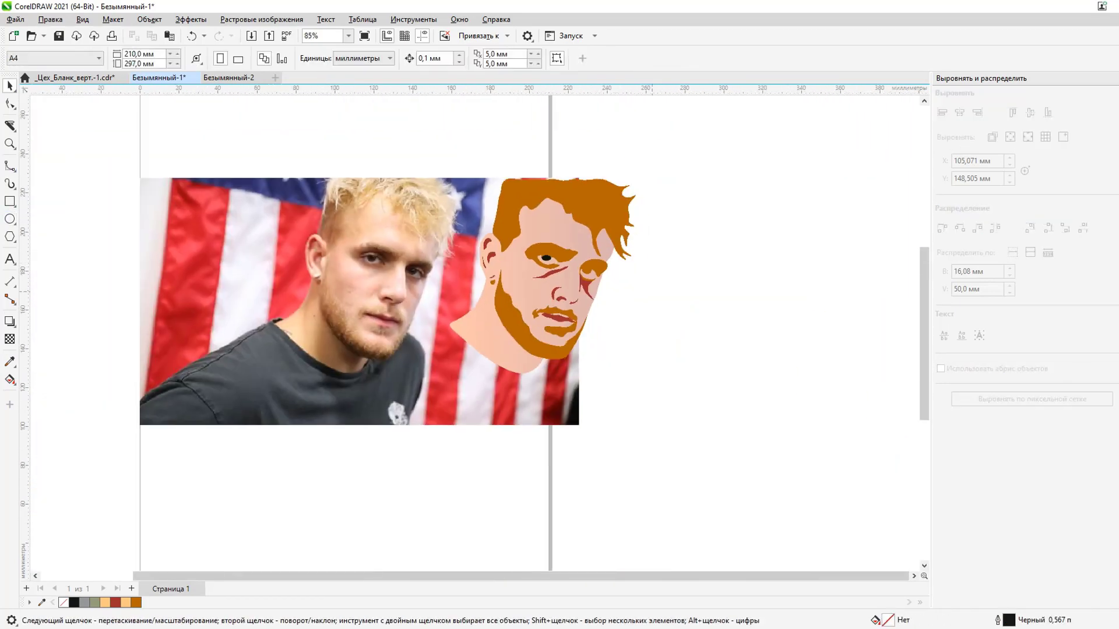
# Trace the left pupil under the eyelid with the Bezier tool and fill it black.
pyautogui.press('F10')
pyautogui.click(546, 258)
pyautogui.scroll(6, 546, 258)
pyautogui.scroll(5, 490, 257)
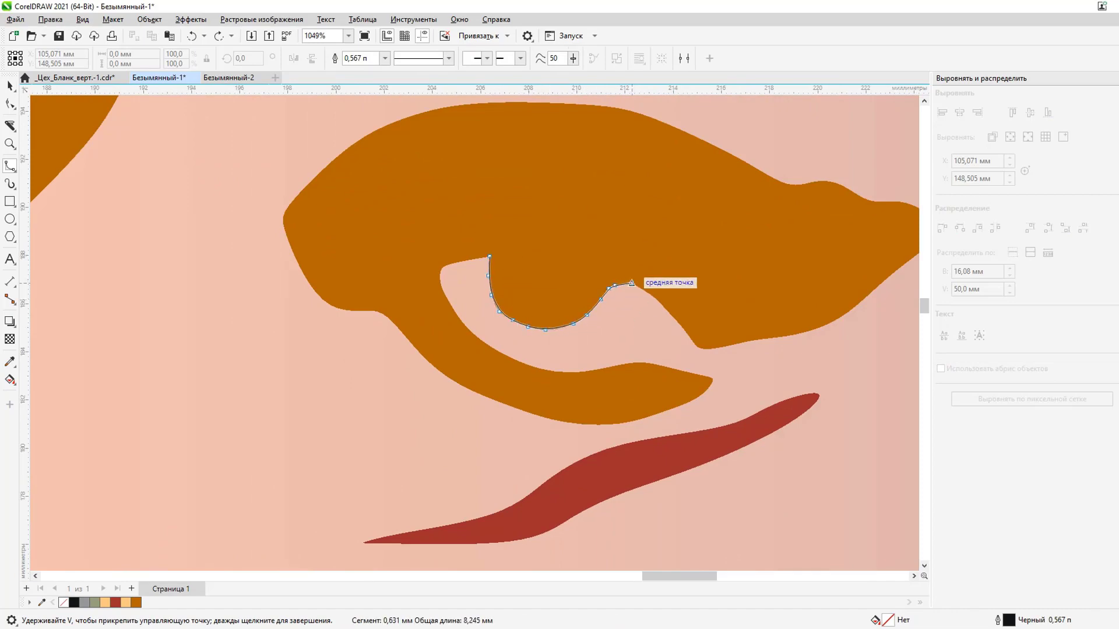
pyautogui.press('space')
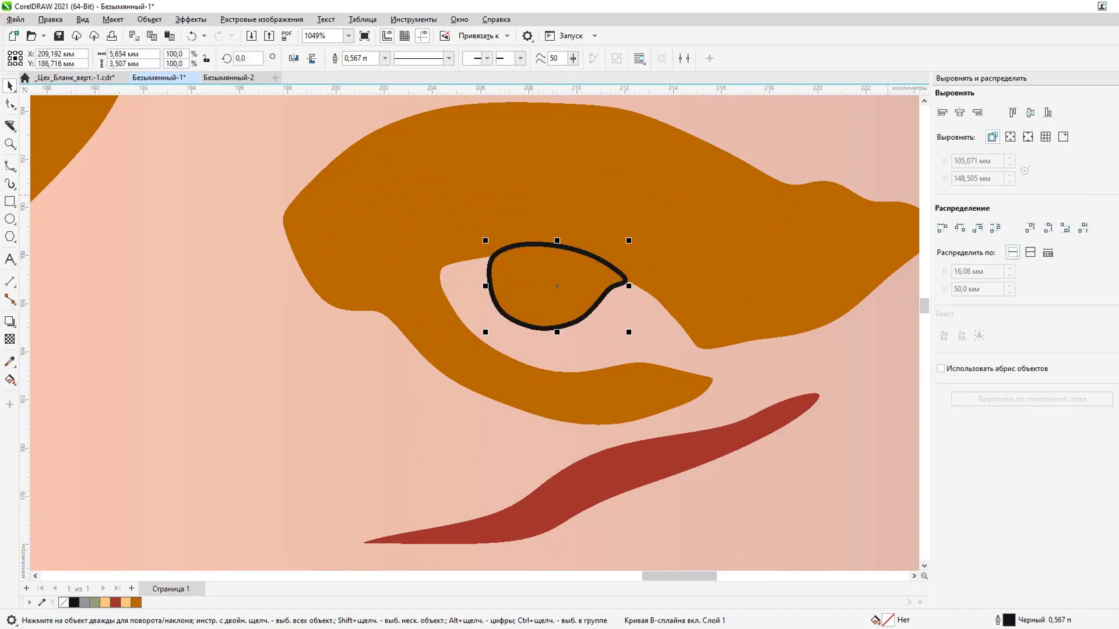
pyautogui.click(74, 603)
pyautogui.scroll(-5, 554, 285)
pyautogui.press('Escape')
# Trace a closed right pupil outline under the eyelid and fill it black.
pyautogui.scroll(3, 525, 233)
pyautogui.scroll(2, 524, 233)
pyautogui.scroll(3, 475, 261)
pyautogui.press('space')
pyautogui.click(370, 254)
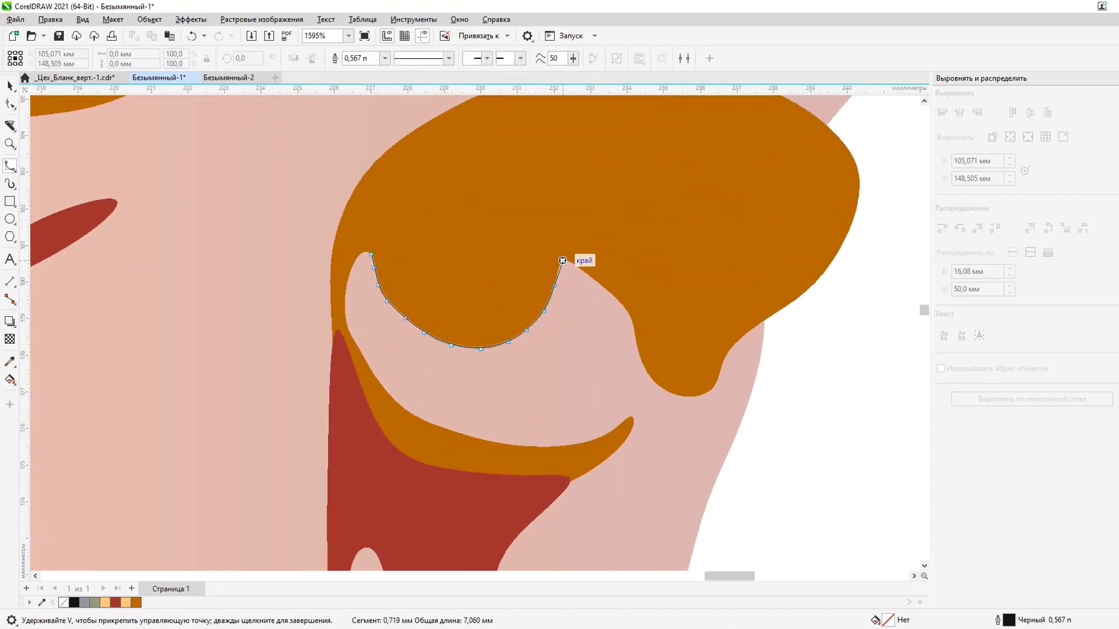
pyautogui.click(371, 254)
pyautogui.press('space')
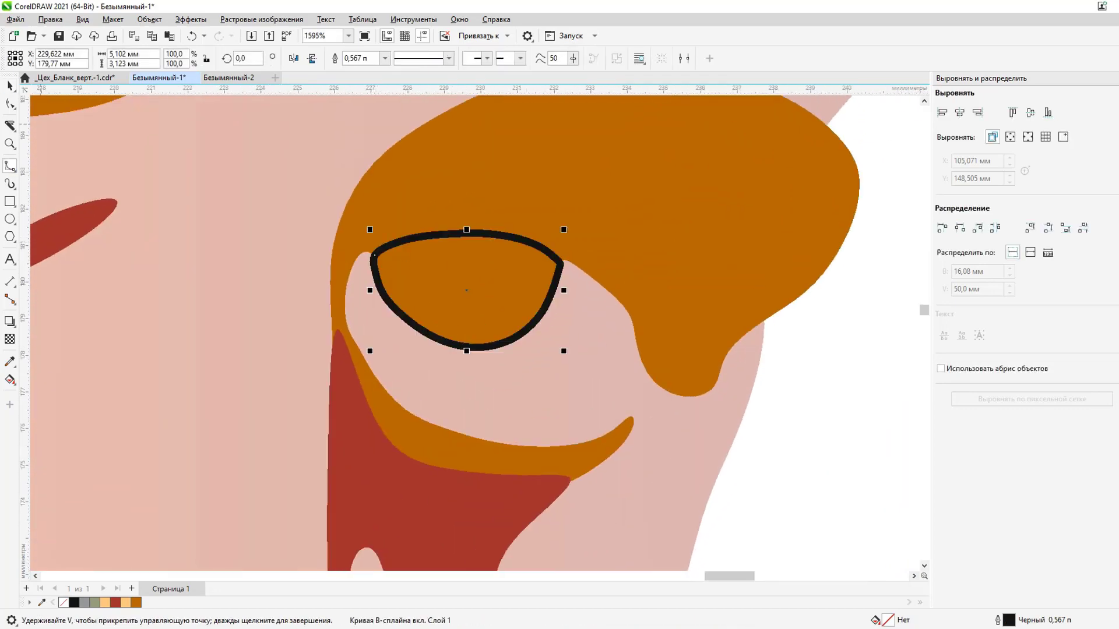
pyautogui.click(74, 603)
pyautogui.scroll(-3, 676, 292)
pyautogui.scroll(-2, 676, 291)
pyautogui.press('Escape')
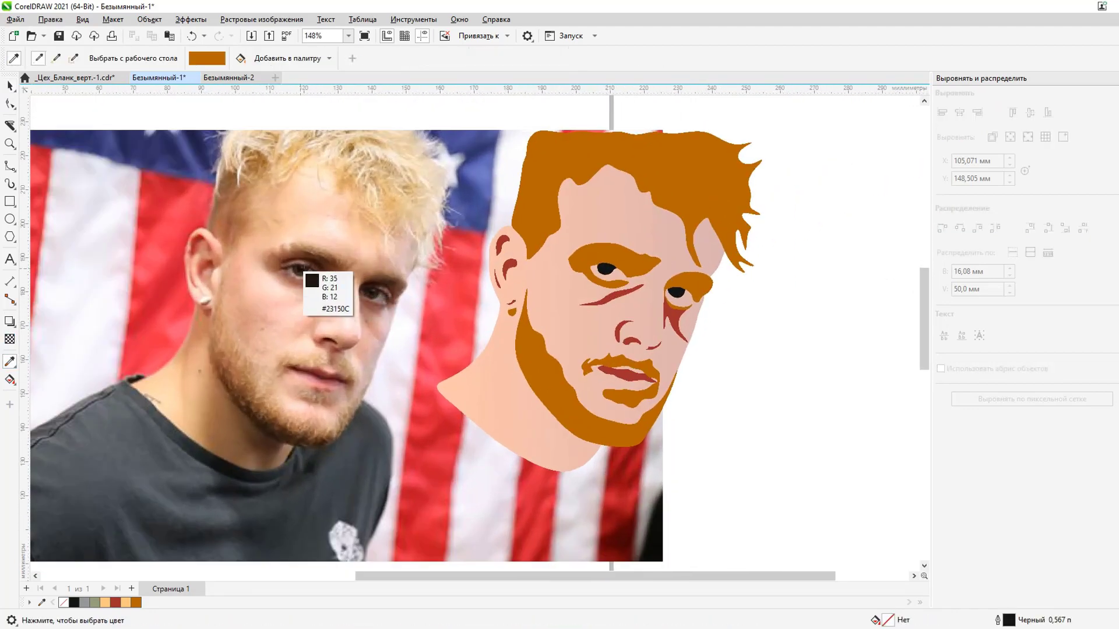
# Recolour the red under-eye stroke to tan #BF8673 sampled from the photo's skin.
pyautogui.scroll(3, 777, 228)
pyautogui.scroll(-3, 777, 229)
pyautogui.scroll(1, 777, 228)
pyautogui.click(583, 308)
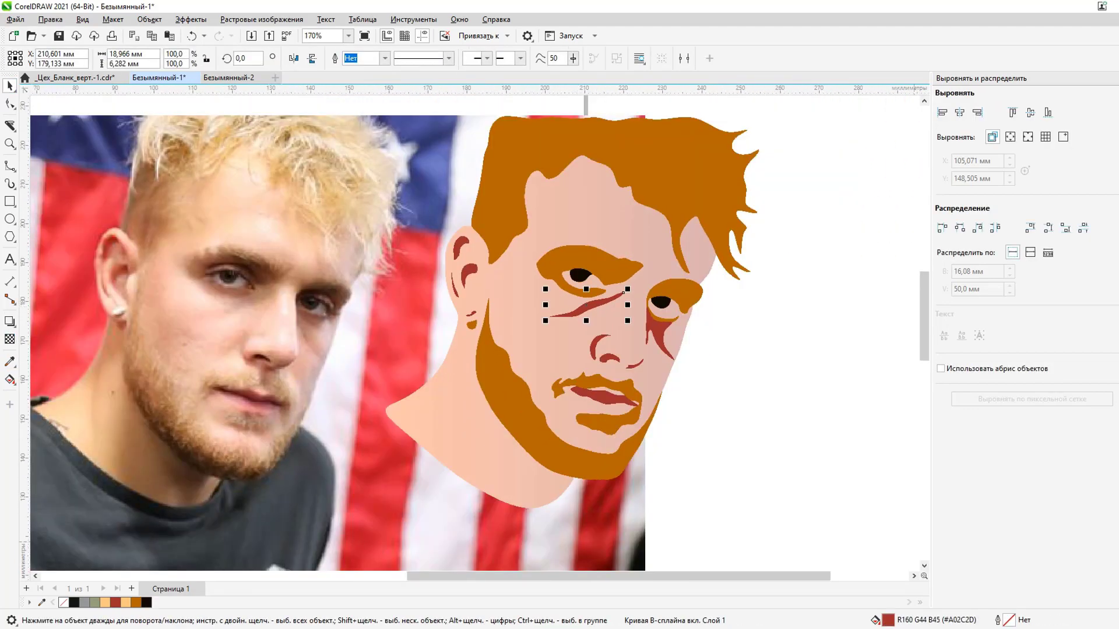
pyautogui.hotkey('shift', 'F11')
pyautogui.click(986, 400)
pyautogui.click(247, 322)
pyautogui.click(961, 490)
pyautogui.press('Escape')
pyautogui.scroll(2, 747, 336)
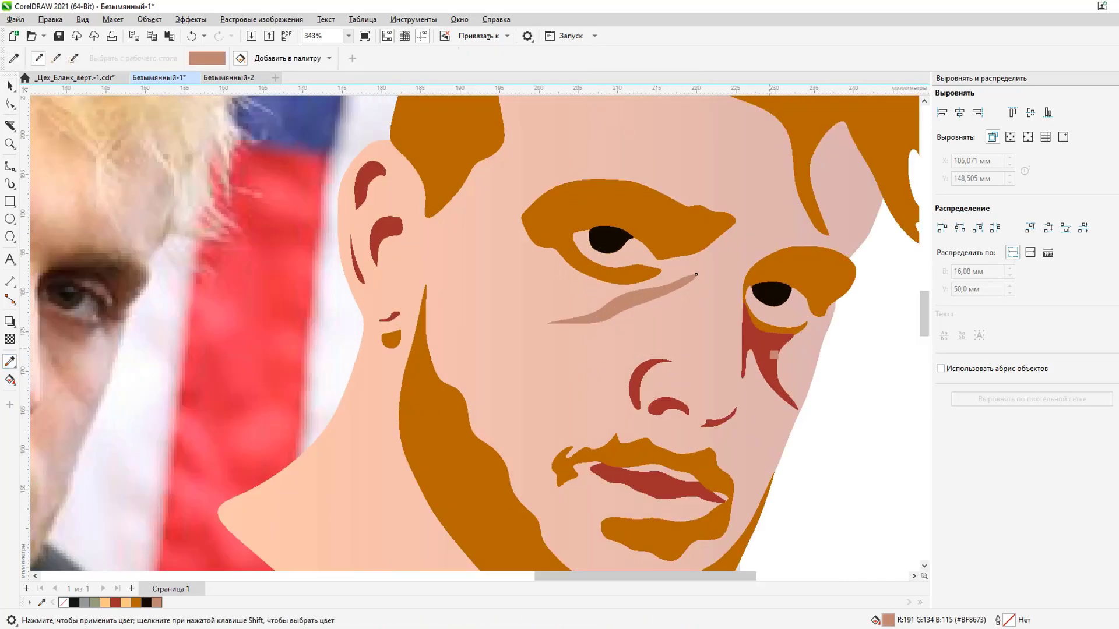
pyautogui.scroll(-3, 747, 336)
pyautogui.scroll(3, 747, 336)
pyautogui.scroll(2, 747, 336)
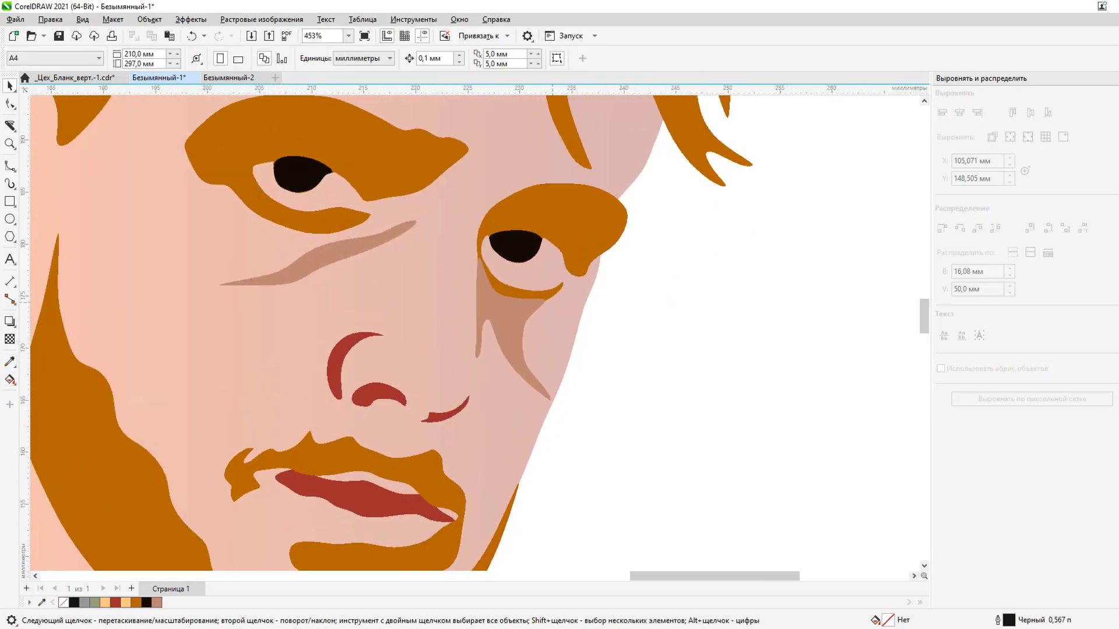
pyautogui.scroll(-2, 552, 304)
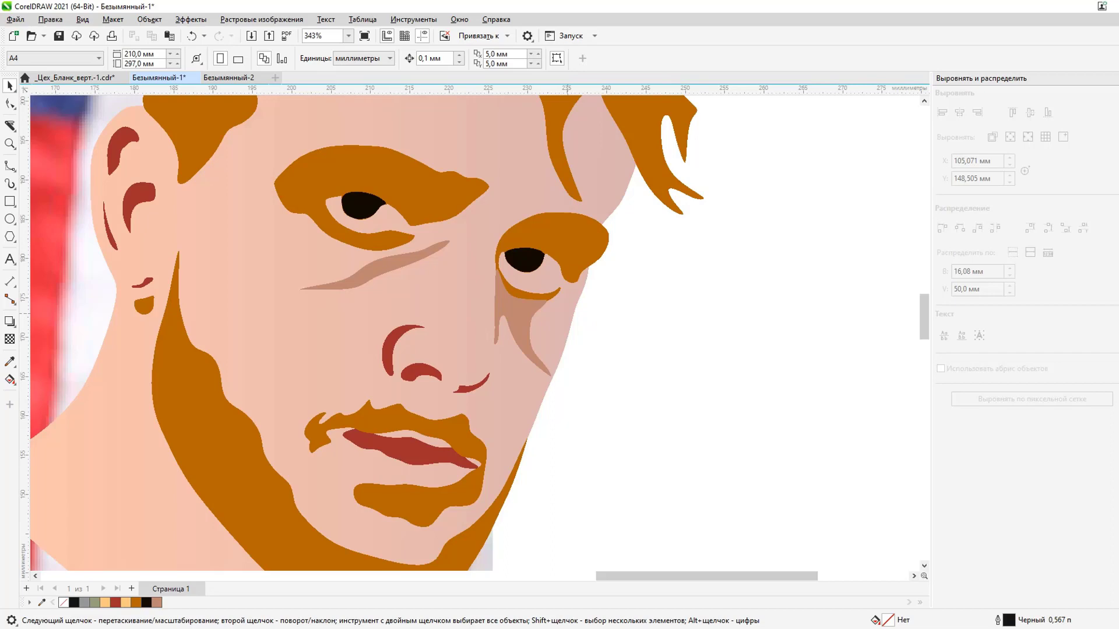
pyautogui.scroll(-5, 514, 395)
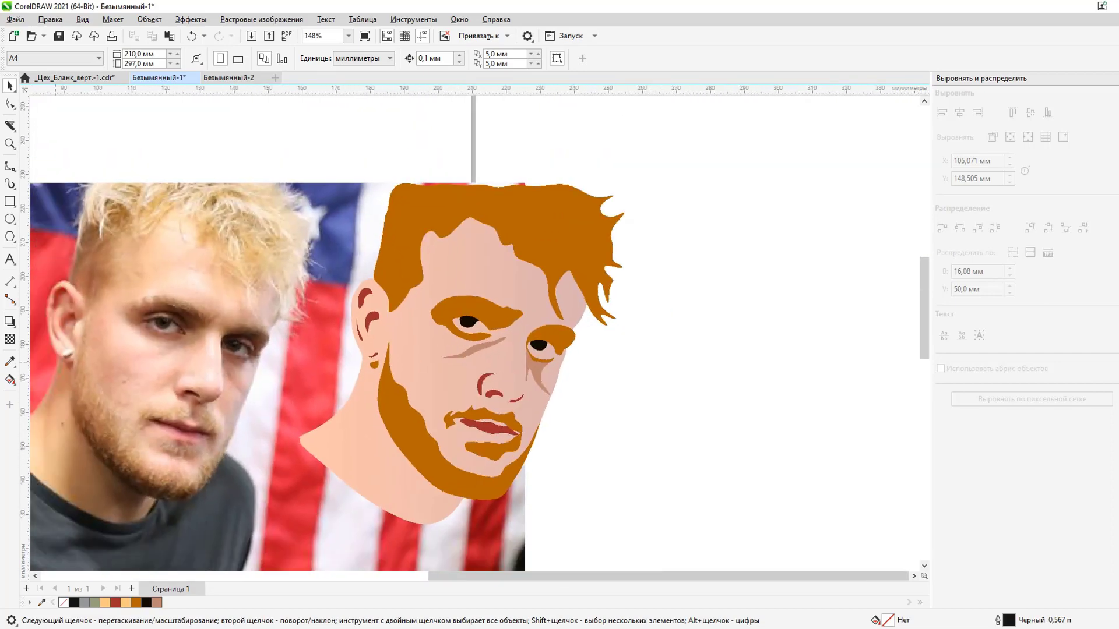
# Bend the upper arm of the tan shape under the right eye to follow the eyelid.
pyautogui.press('i')
pyautogui.scroll(5, 385, 328)
pyautogui.scroll(-5, 559, 332)
pyautogui.press('space')
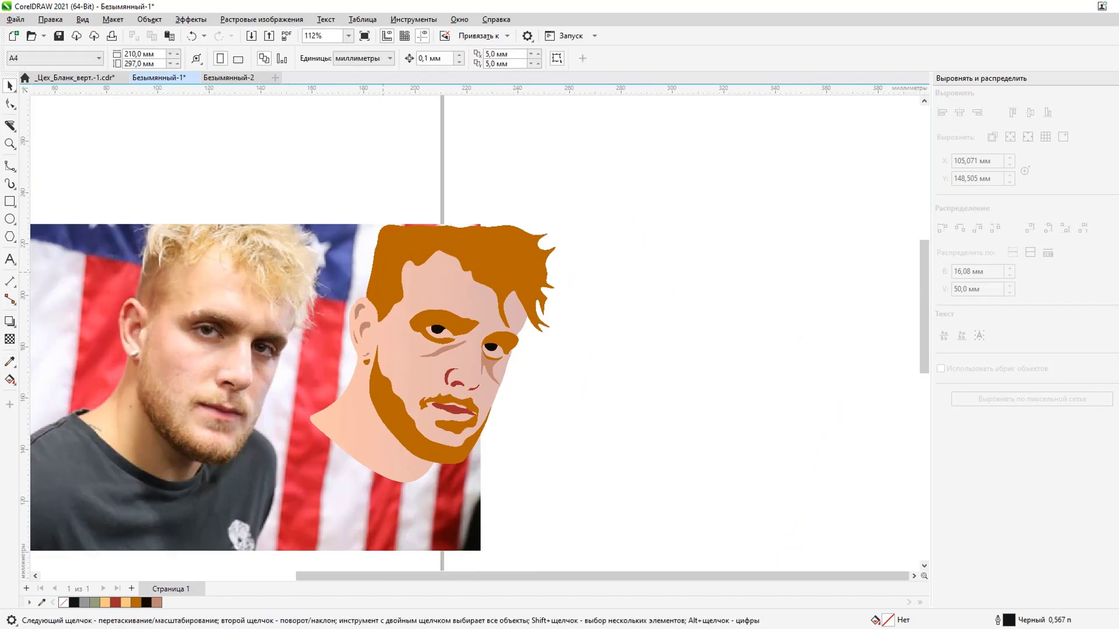
pyautogui.scroll(3, 507, 350)
pyautogui.scroll(2, 507, 350)
pyautogui.click(504, 390)
pyautogui.scroll(3, 505, 373)
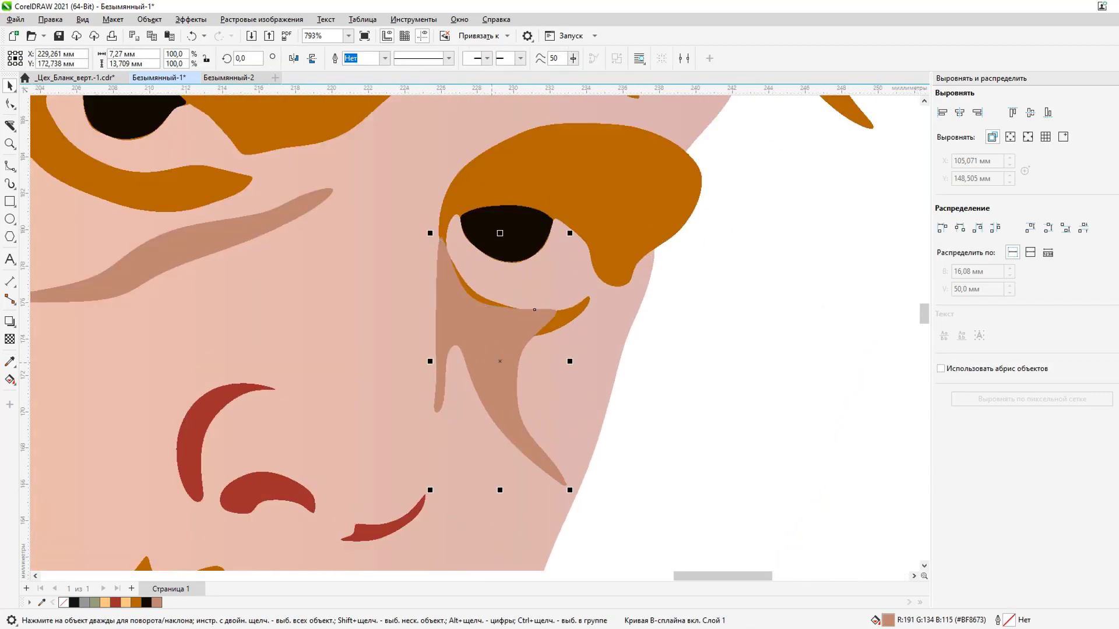
pyautogui.press('F10')
pyautogui.scroll(3, 504, 373)
pyautogui.moveTo(651, 296); pyautogui.dragTo(680, 278)
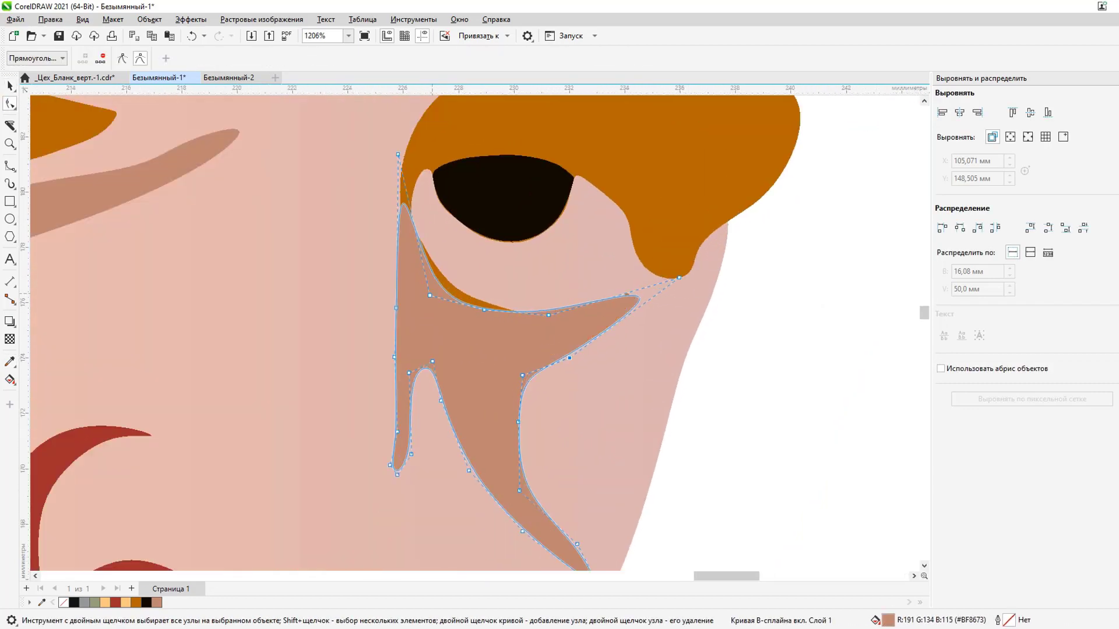
pyautogui.scroll(-4, 459, 318)
# Inspect the portrait over the photo, toggling between the Attributes Eyedropper and selection.
pyautogui.press('i')
pyautogui.scroll(1, 459, 318)
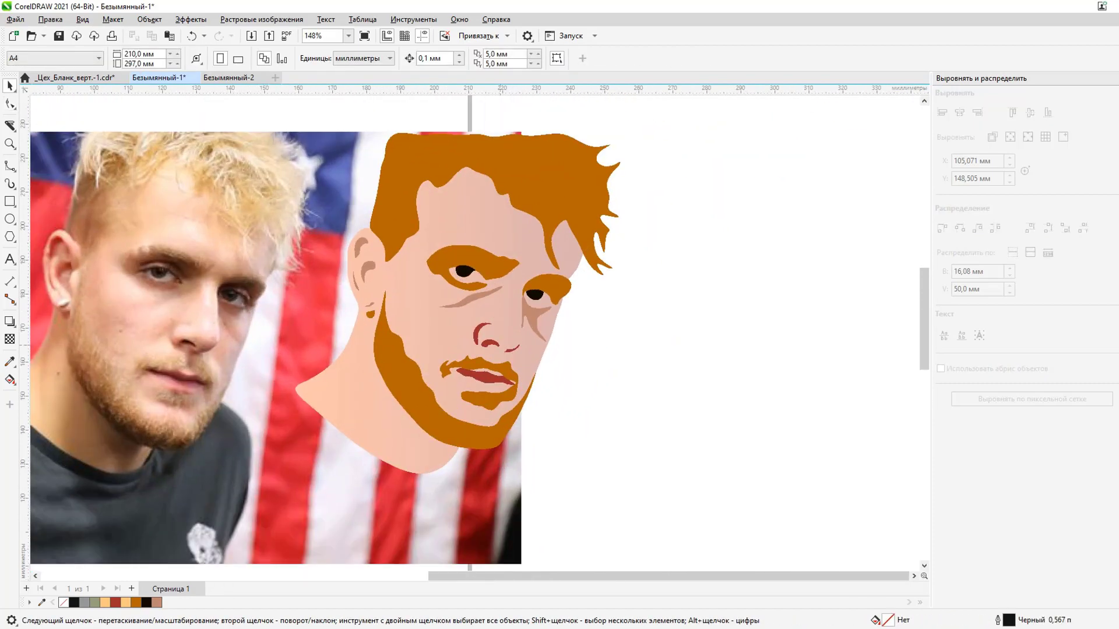
pyautogui.scroll(1, 460, 318)
pyautogui.scroll(-1, 574, 382)
pyautogui.scroll(-3, 574, 382)
pyautogui.press('space')
pyautogui.scroll(1, 574, 382)
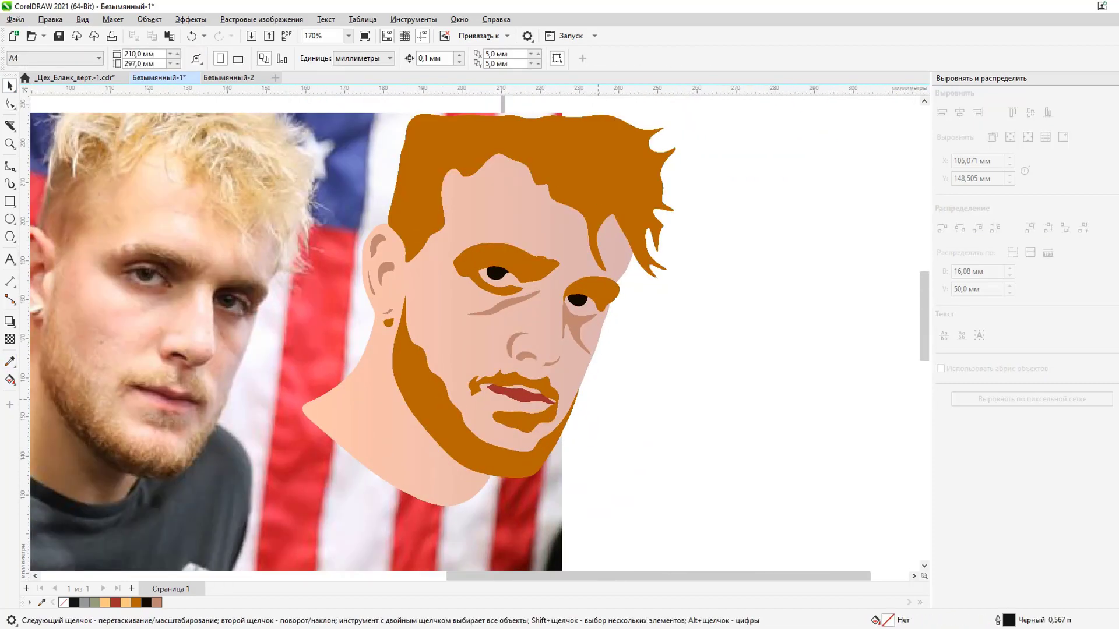
pyautogui.scroll(1, 574, 382)
pyautogui.press('space')
pyautogui.scroll(2, 563, 349)
pyautogui.scroll(-3, 564, 349)
pyautogui.scroll(-1, 563, 349)
pyautogui.press('space')
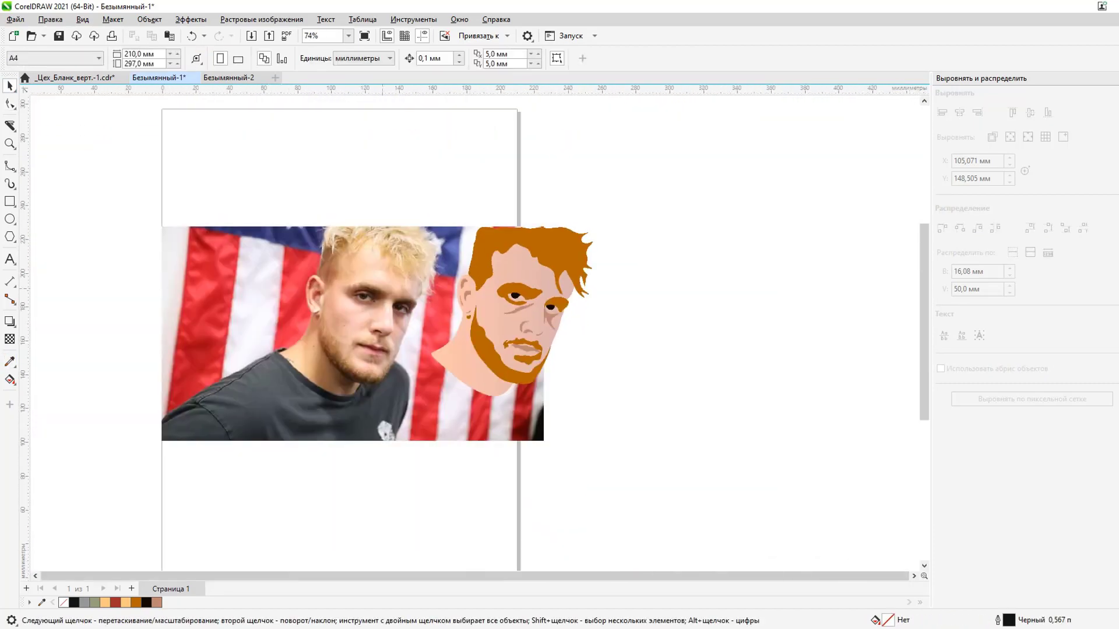
pyautogui.scroll(2, 564, 349)
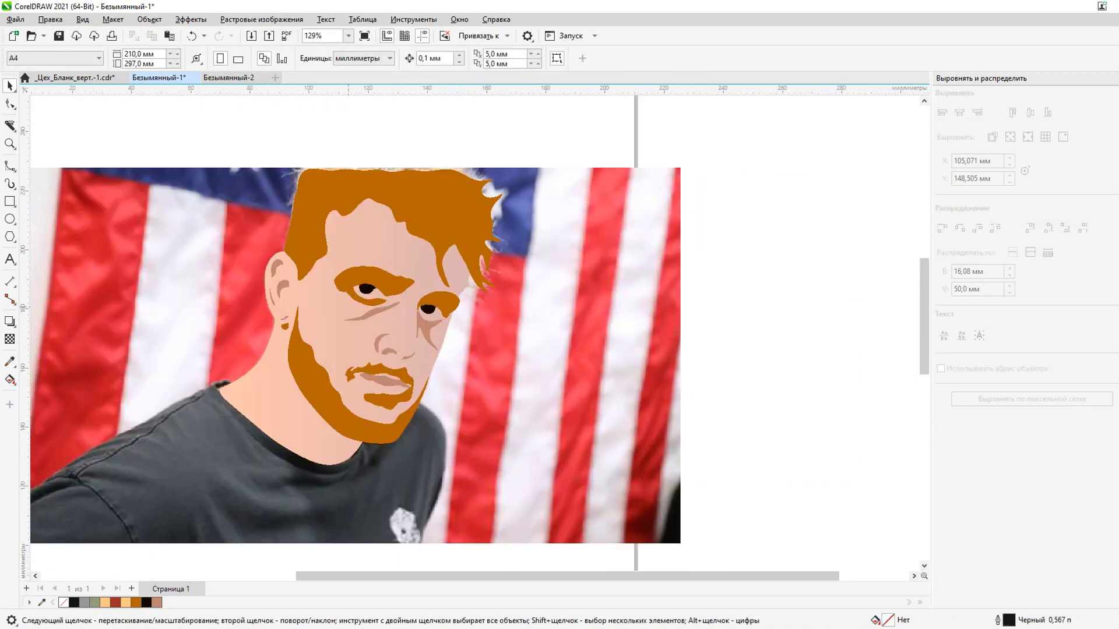